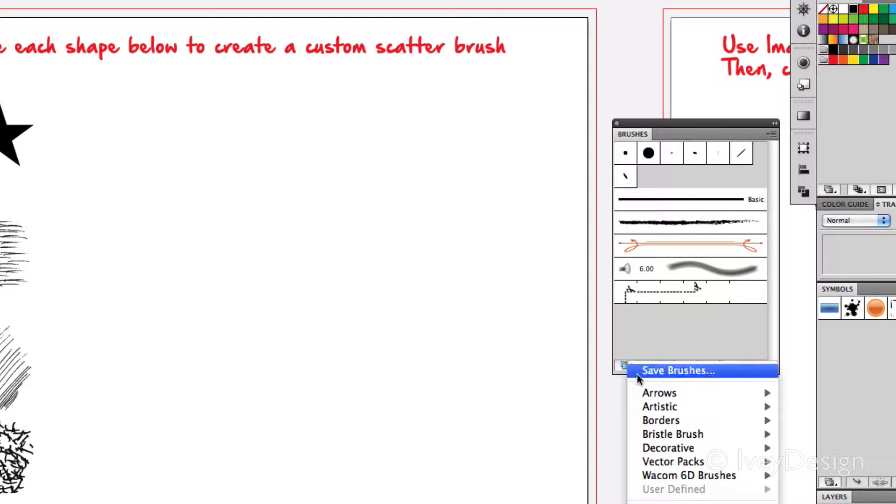
# Open the Decorative_Scatter brush library
pyautogui.moveTo(693, 417)
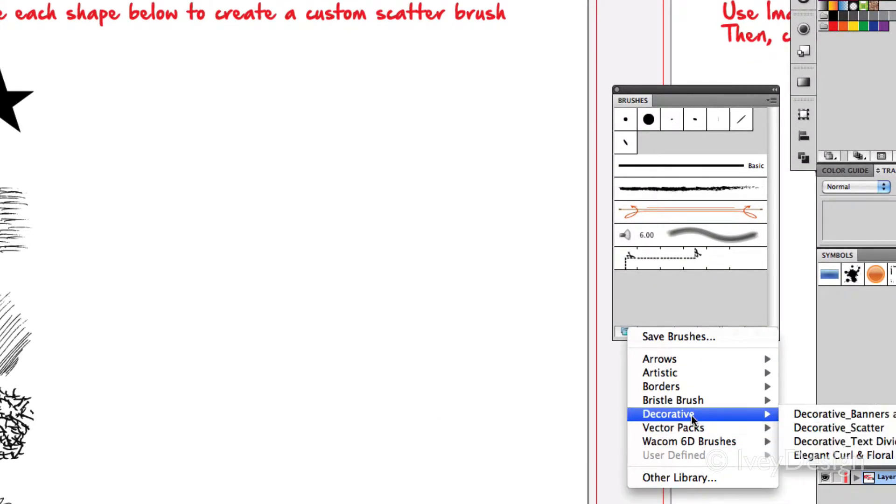
pyautogui.click(807, 427)
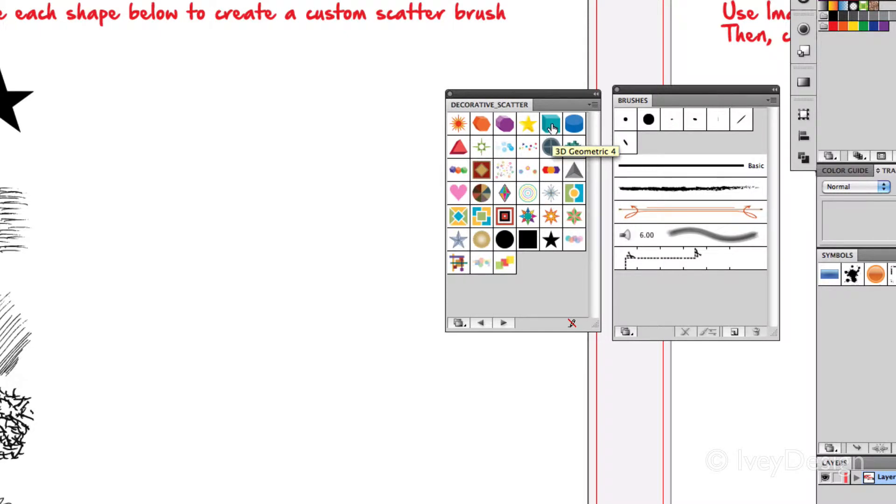
# Place the 3D Geometric 4 cube artwork from the brush library on the artboard, and delete it from there
pyautogui.moveTo(550, 123); pyautogui.dragTo(220, 157)
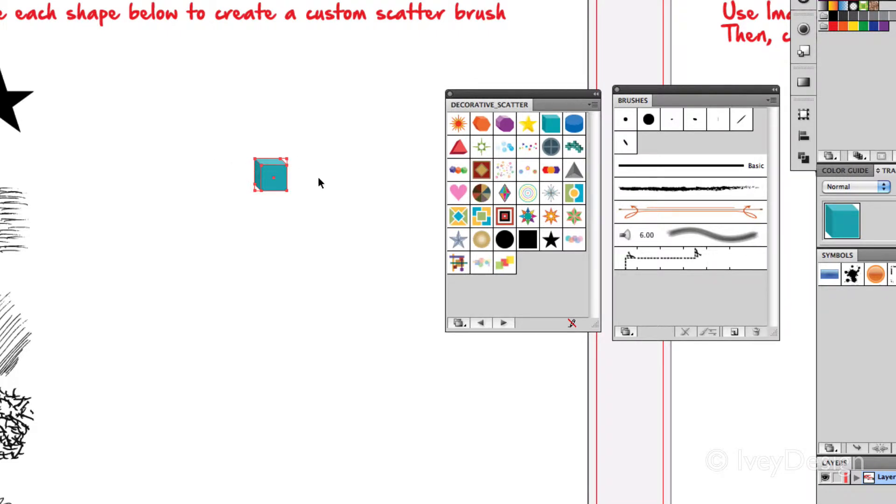
pyautogui.click(297, 210)
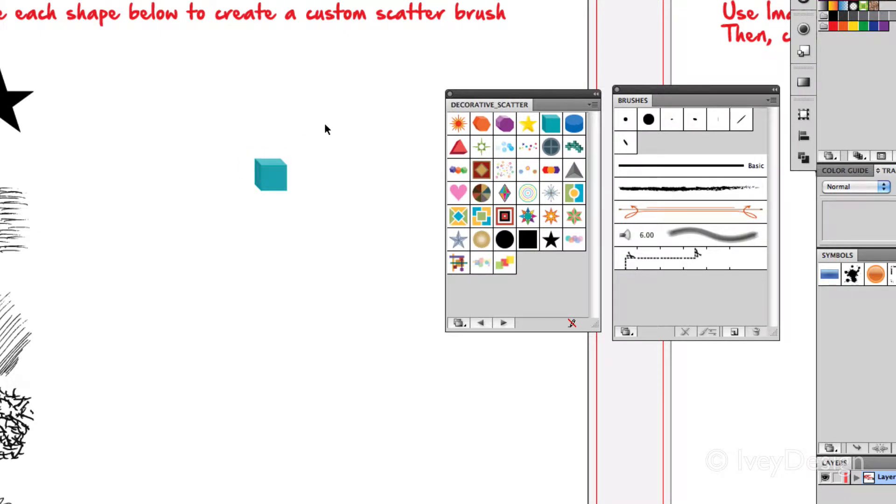
pyautogui.moveTo(333, 143); pyautogui.dragTo(243, 194)
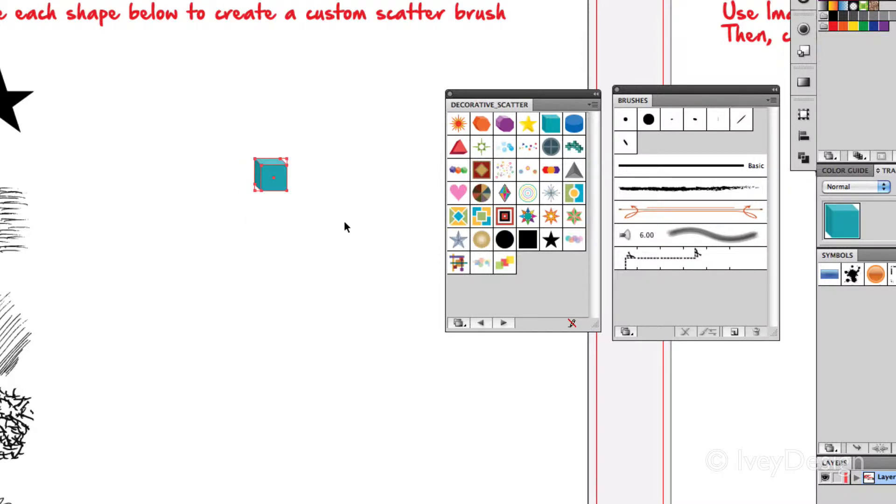
pyautogui.press('Delete')
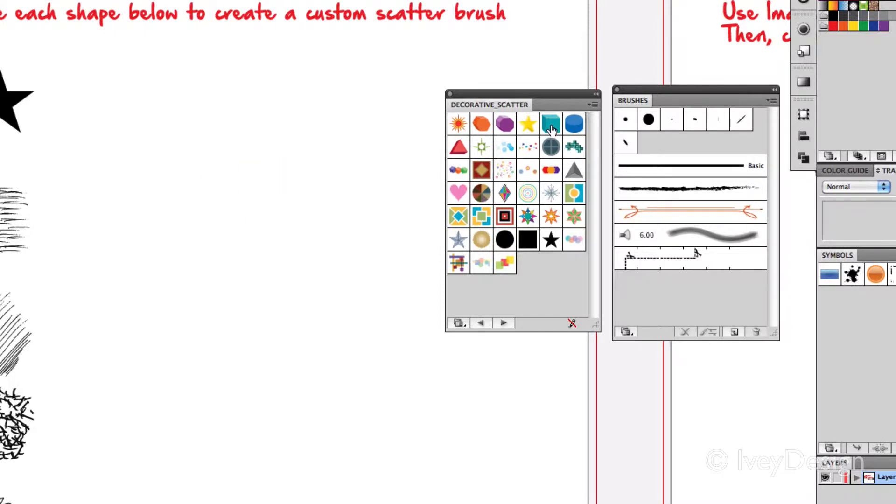
# Paint a long diagonal stroke across the scatter brush artboard with the 3D Geometric 4 brush
pyautogui.click(553, 129)
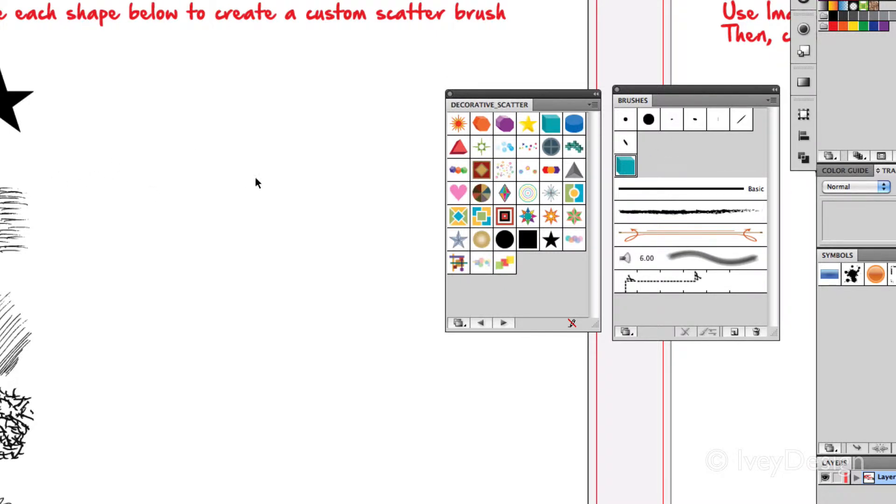
pyautogui.press('b')
pyautogui.moveTo(155, 76)
pyautogui.mouseDown()
pyautogui.moveTo(310, 193)
pyautogui.moveTo(453, 416)
pyautogui.moveTo(512, 446)
pyautogui.mouseUp()
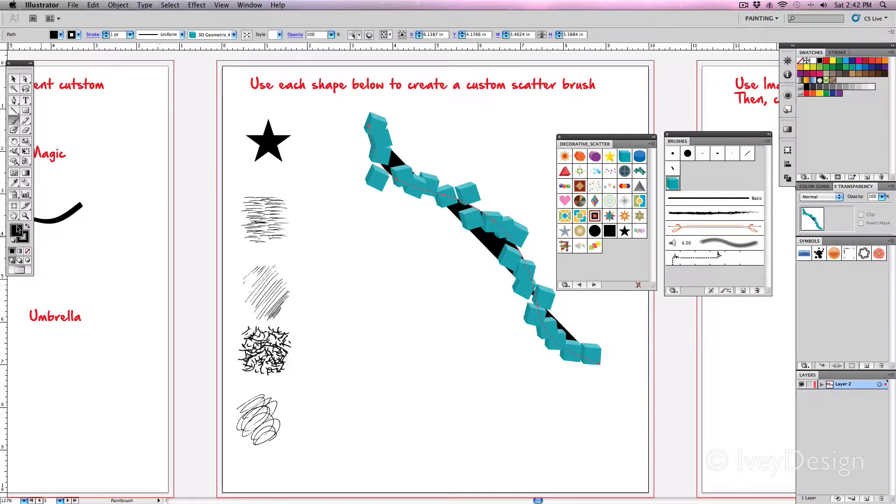
# Remove the fill from the diagonal stroke and switch its brush to the orange sunburst scatter brush
pyautogui.click(27, 252)
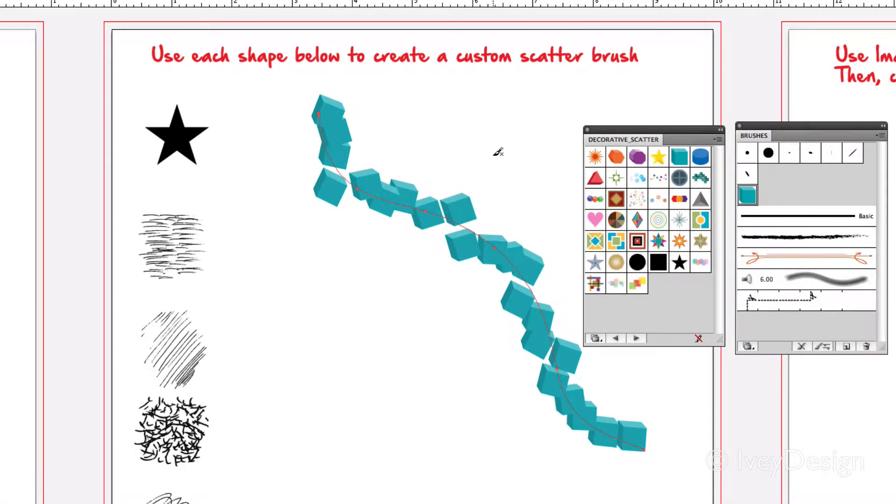
pyautogui.click(594, 163)
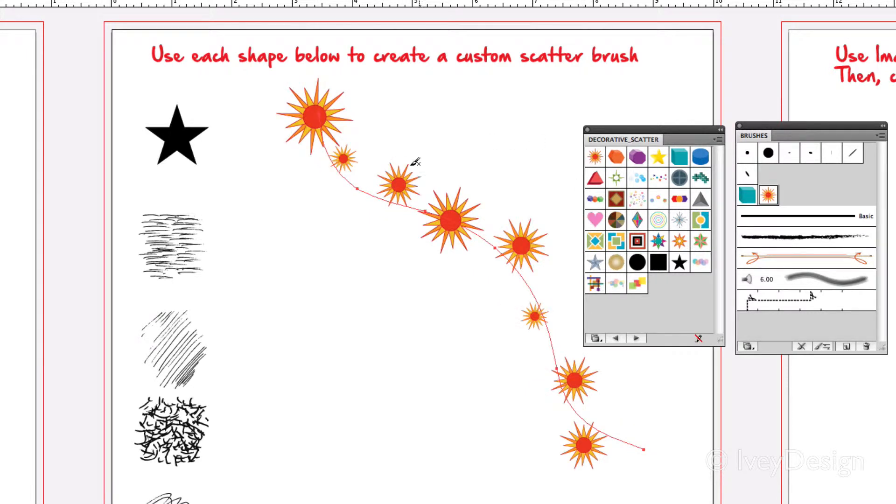
pyautogui.click(622, 421)
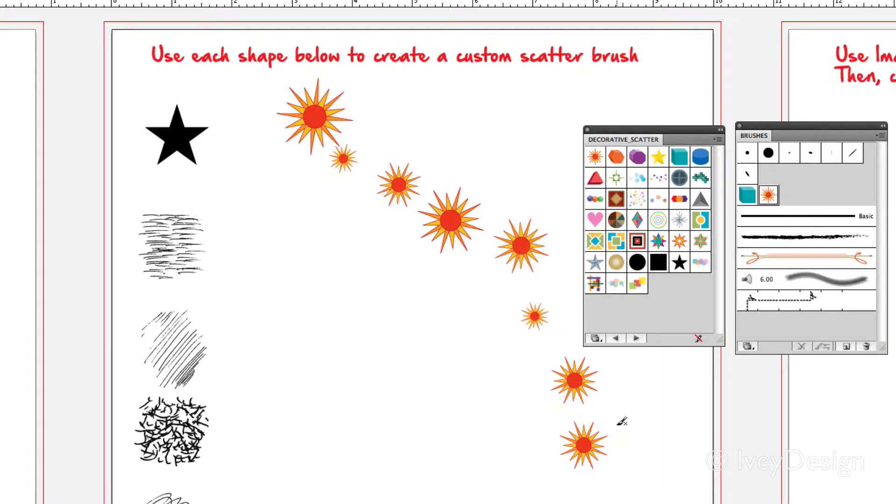
# Paint overlapping curved strokes around the sunbursts with the blue bubbles scatter brush, leaving nothing selected
pyautogui.click(640, 182)
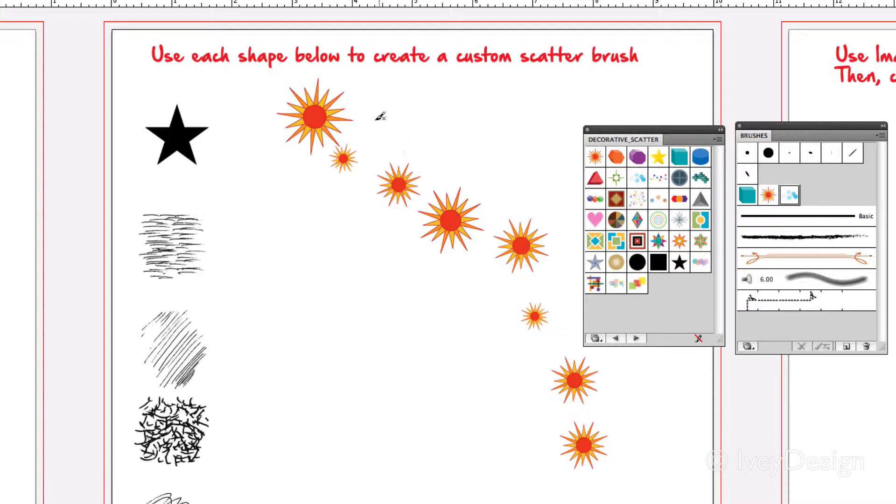
pyautogui.moveTo(396, 107); pyautogui.dragTo(494, 183)
pyautogui.moveTo(317, 185)
pyautogui.mouseDown()
pyautogui.moveTo(436, 290)
pyautogui.moveTo(415, 440)
pyautogui.mouseUp()
pyautogui.moveTo(318, 299); pyautogui.dragTo(381, 390)
pyautogui.moveTo(360, 301); pyautogui.dragTo(371, 436)
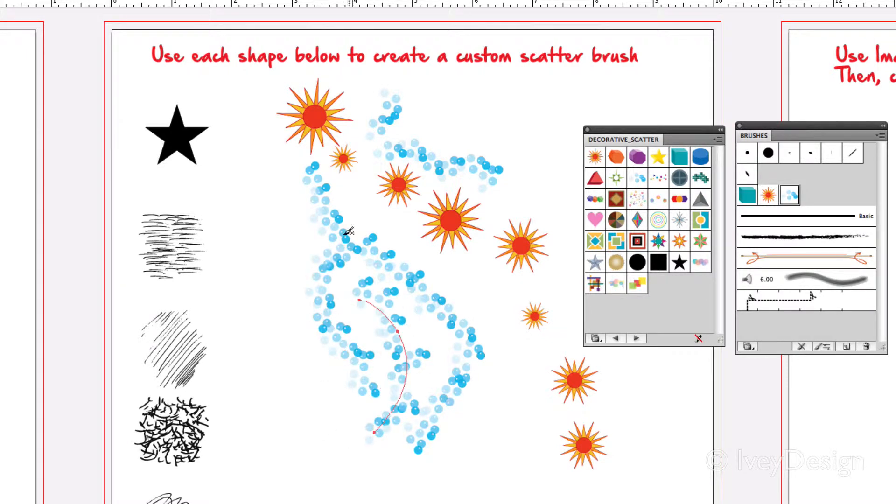
pyautogui.moveTo(317, 203)
pyautogui.mouseDown()
pyautogui.moveTo(289, 223)
pyautogui.moveTo(389, 366)
pyautogui.mouseUp()
pyautogui.moveTo(340, 198); pyautogui.dragTo(400, 367)
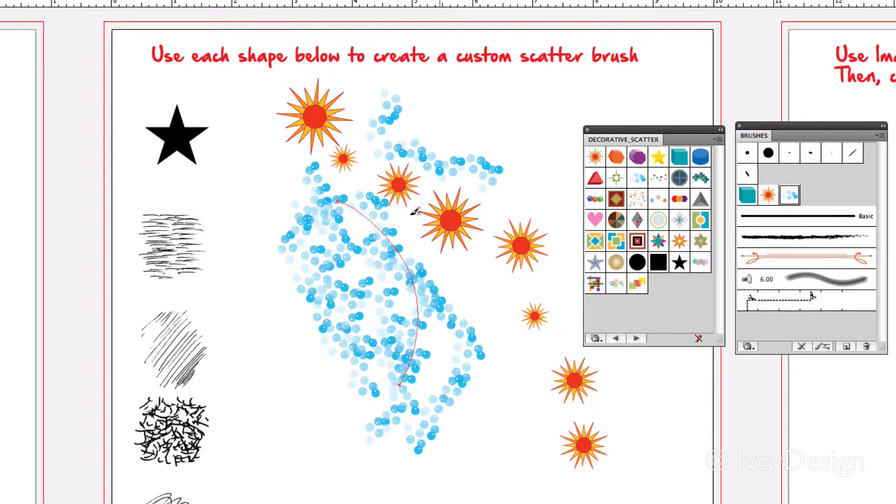
pyautogui.moveTo(379, 203); pyautogui.dragTo(453, 373)
pyautogui.moveTo(482, 203); pyautogui.dragTo(399, 405)
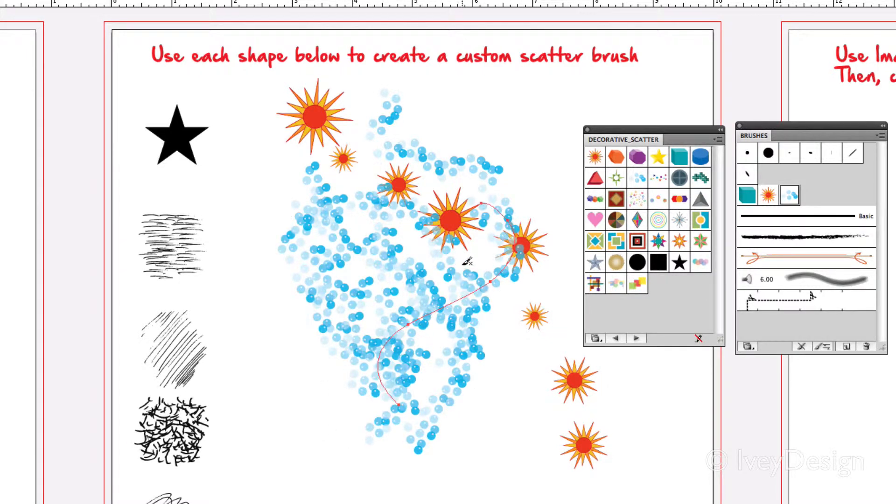
pyautogui.press('super+shift+a')
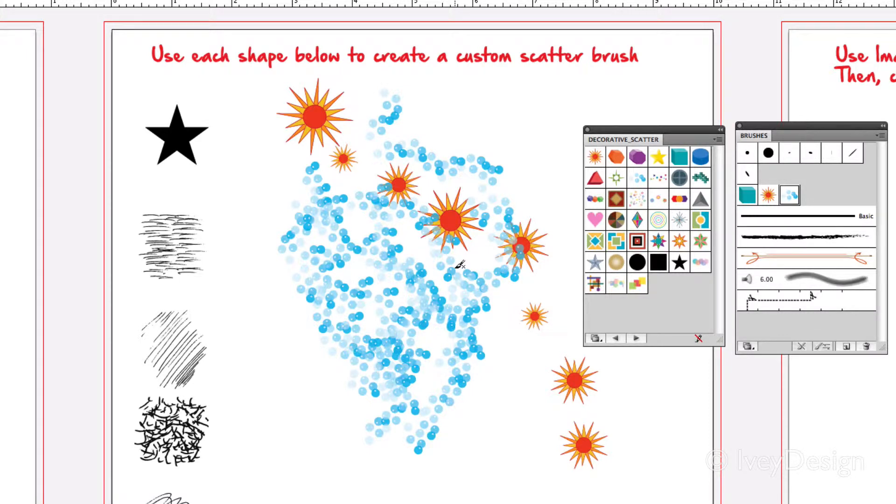
# Paint several curved strokes over the bubbles and sunbursts with the Dot Rings scatter brush
pyautogui.click(638, 208)
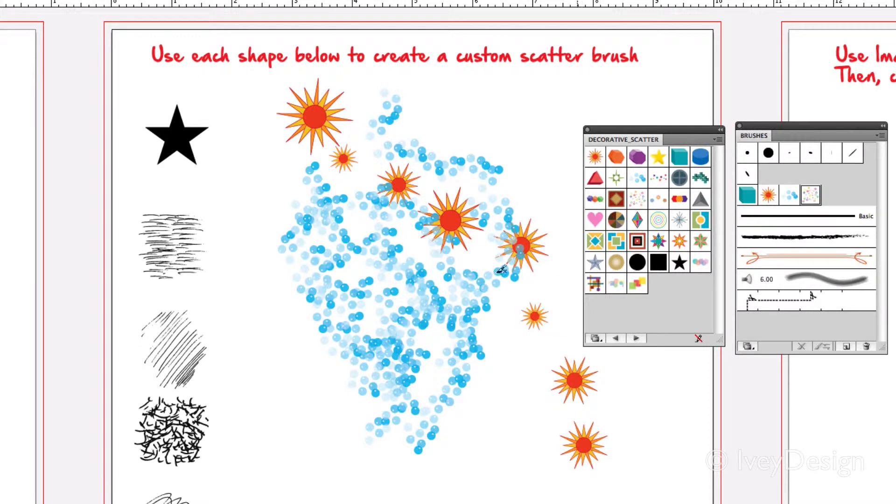
pyautogui.moveTo(559, 168); pyautogui.dragTo(433, 348)
pyautogui.moveTo(495, 144); pyautogui.dragTo(468, 329)
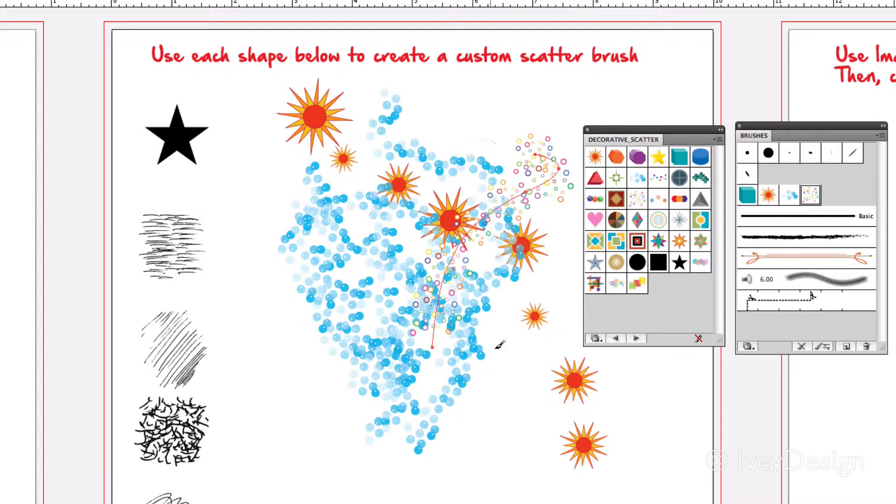
pyautogui.moveTo(354, 165); pyautogui.dragTo(510, 371)
pyautogui.moveTo(306, 250); pyautogui.dragTo(526, 386)
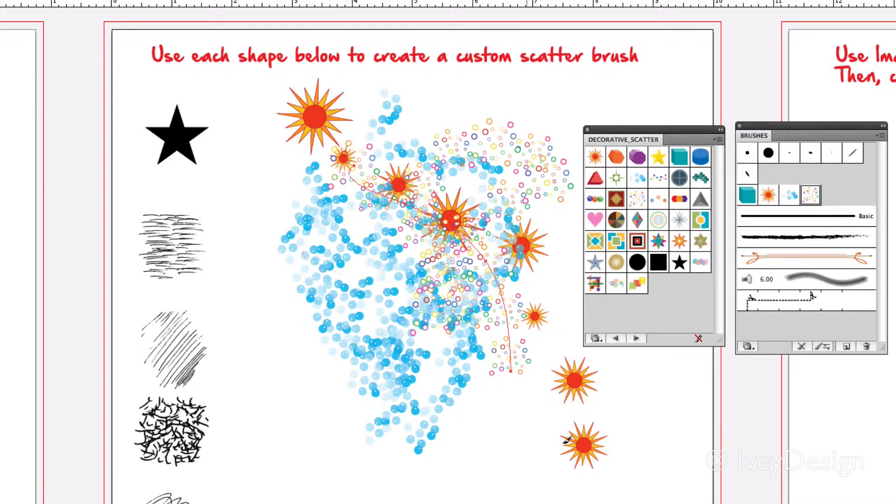
pyautogui.moveTo(388, 369)
pyautogui.mouseDown()
pyautogui.moveTo(471, 346)
pyautogui.moveTo(490, 178)
pyautogui.mouseUp()
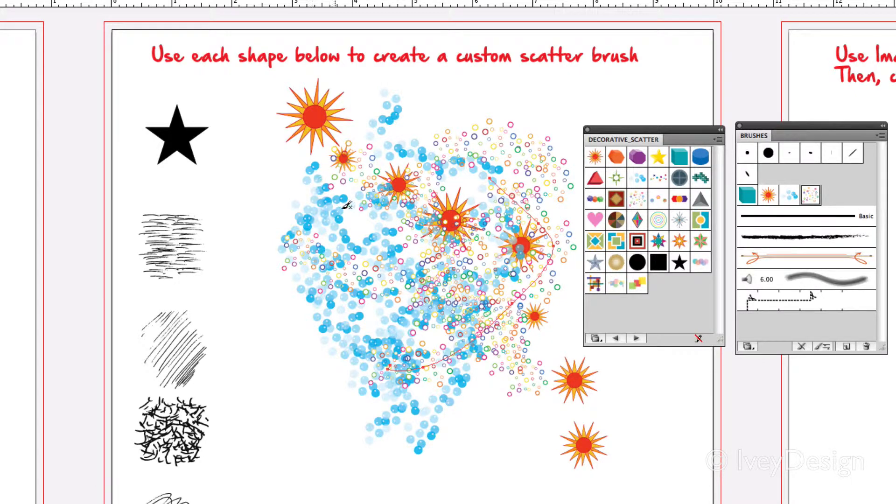
# Delete all the painted sunburst, bubble and ring strokes from the artboard
pyautogui.moveTo(244, 95)
pyautogui.mouseDown()
pyautogui.moveTo(636, 422)
pyautogui.moveTo(659, 401)
pyautogui.mouseUp()
pyautogui.press('Delete')
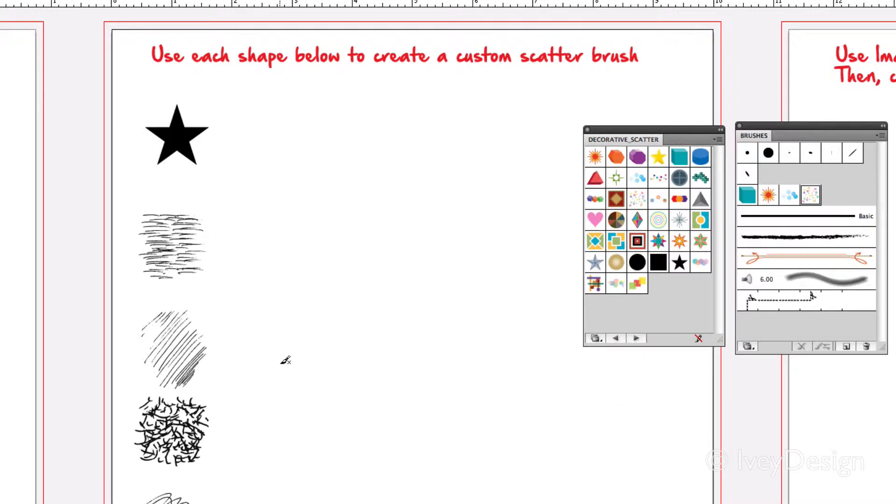
# Move the black star to about X 4.64 in, Y 2.47 in and fill it with a light green swatch
pyautogui.scroll(-3, 286, 360)
pyautogui.scroll(3, 286, 360)
pyautogui.hscroll(2, 286, 360)
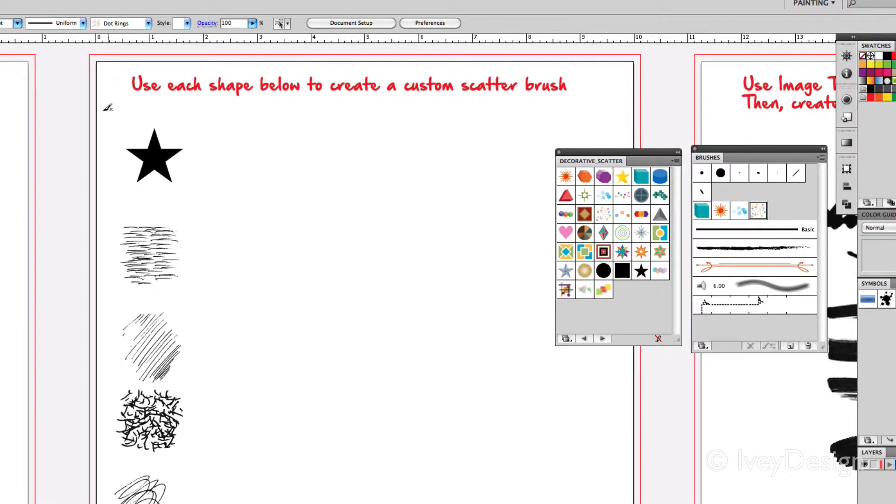
pyautogui.click(161, 166)
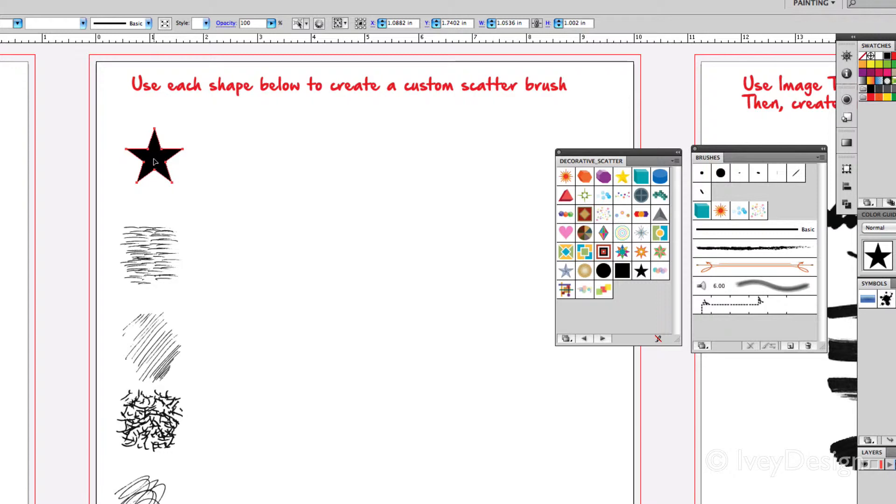
pyautogui.moveTo(155, 162); pyautogui.dragTo(348, 200)
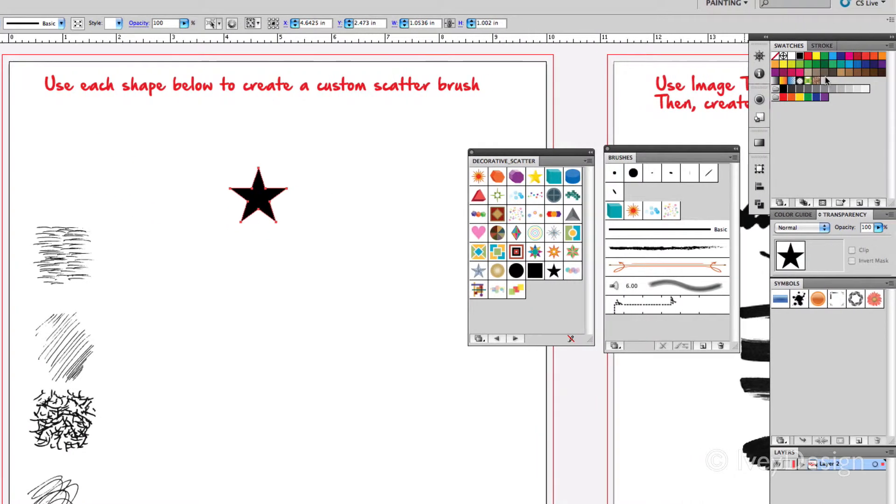
pyautogui.click(799, 65)
pyautogui.click(322, 226)
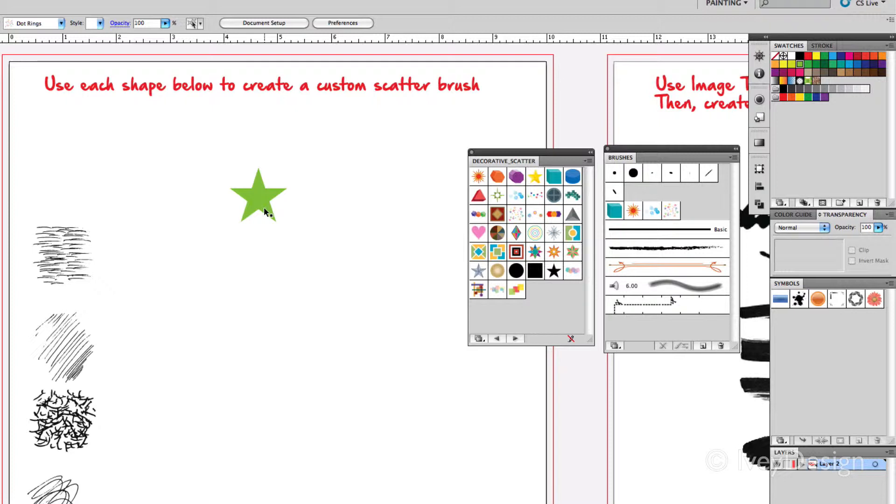
# Close the Decorative_Scatter library and start a new Scatter Brush from the green star
pyautogui.click(265, 210)
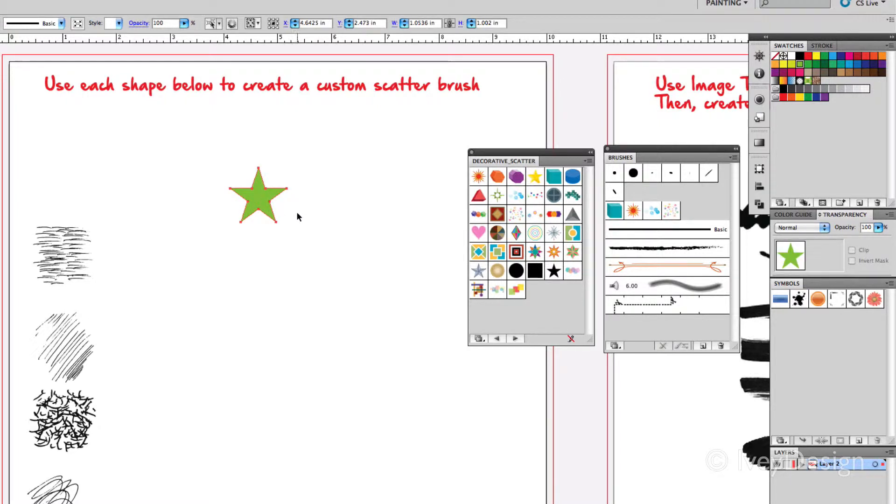
pyautogui.click(471, 153)
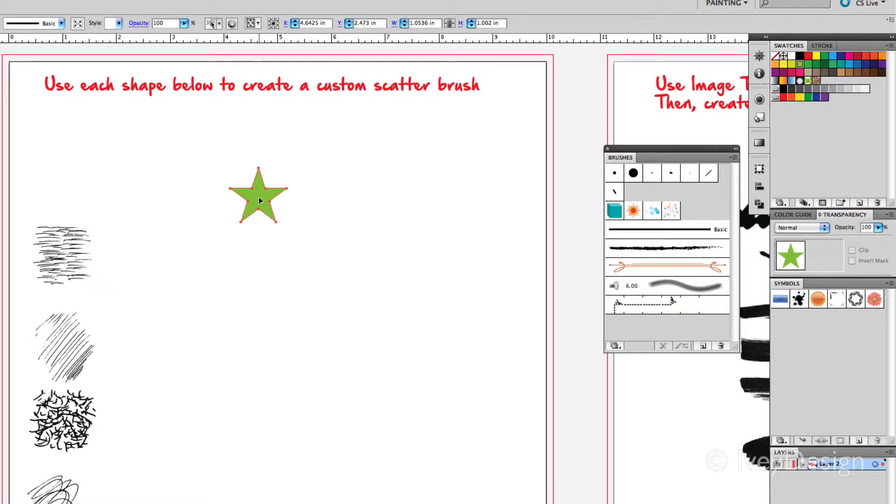
pyautogui.click(704, 346)
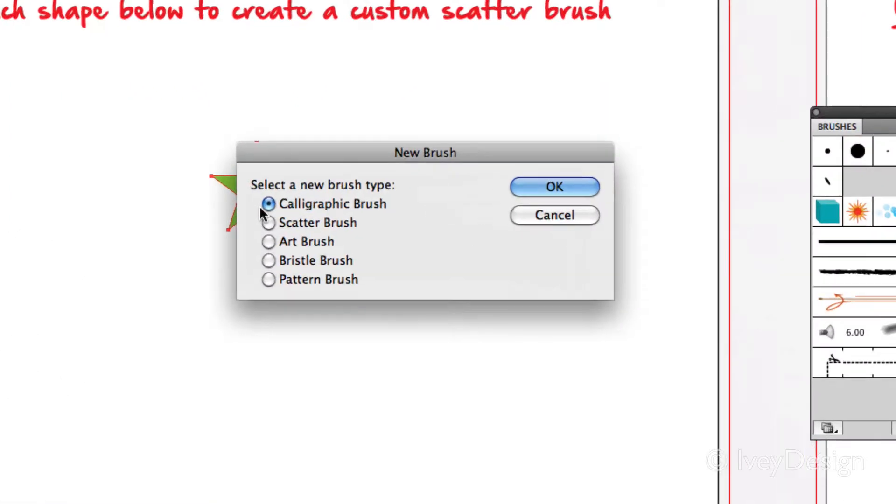
pyautogui.click(304, 222)
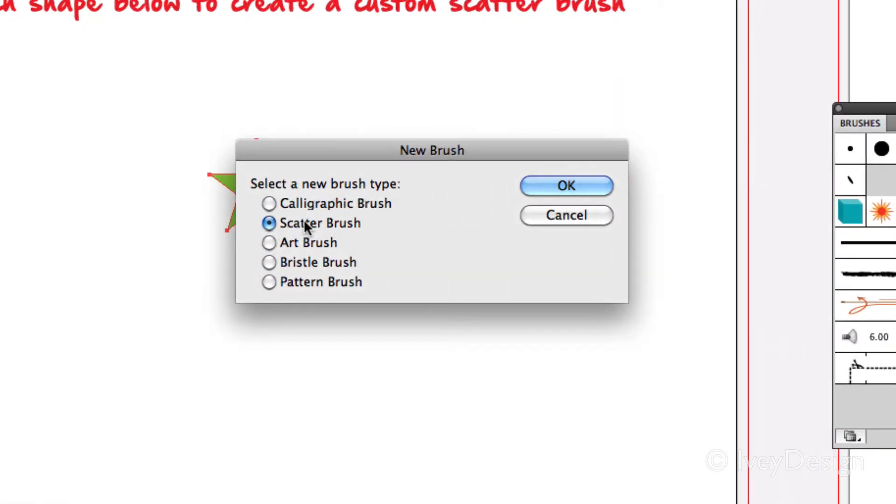
pyautogui.click(567, 186)
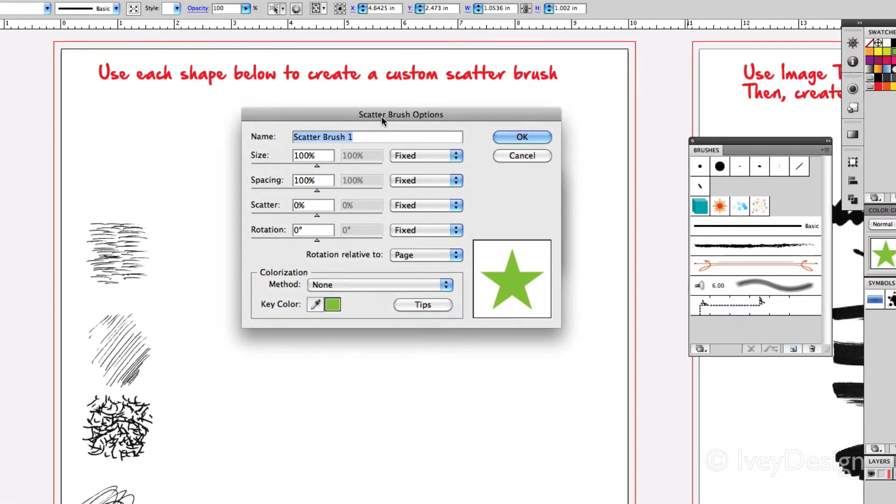
# Name the new scatter brush with the author's first name plus "Star Brush" and create it with the default options
pyautogui.moveTo(375, 105)
pyautogui.mouseDown()
pyautogui.moveTo(591, 103)
pyautogui.moveTo(502, 122)
pyautogui.mouseUp()
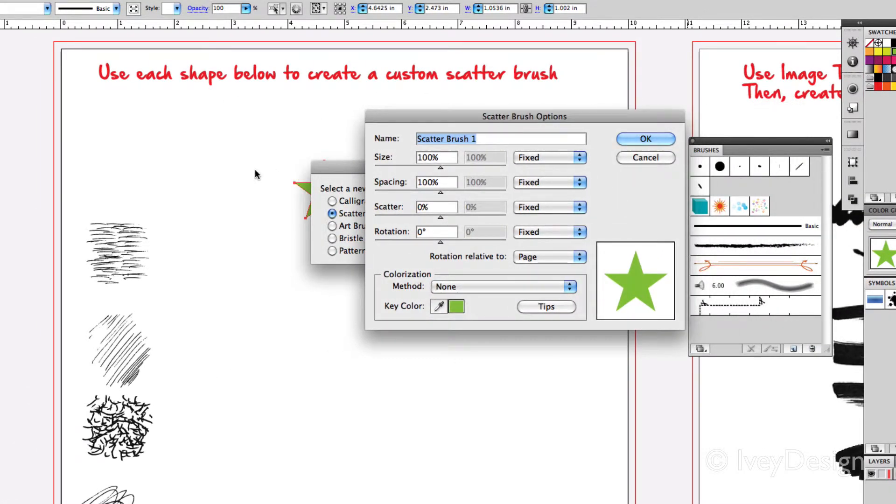
pyautogui.hscroll(-3, 256, 174)
pyautogui.hscroll(5, 256, 174)
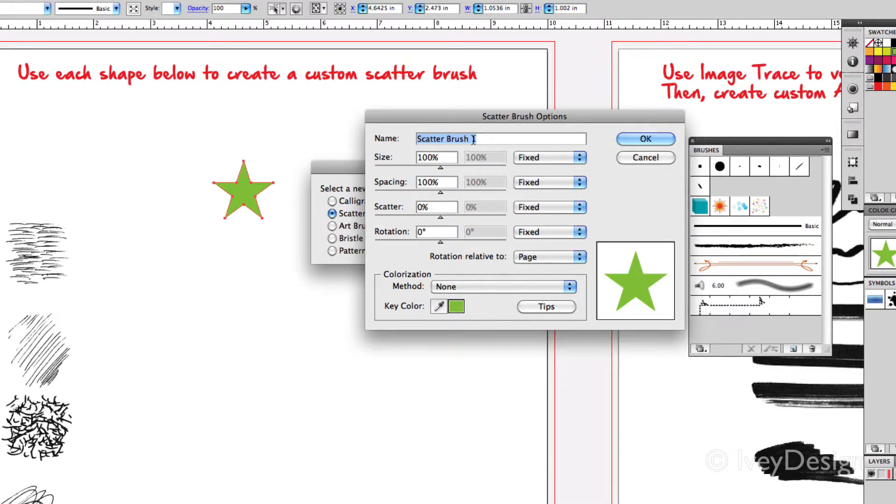
pyautogui.write('B')
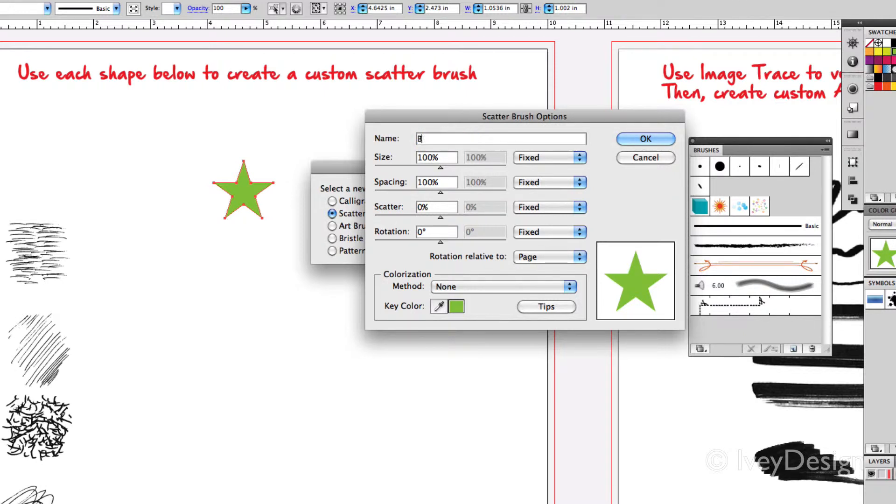
pyautogui.write("en's Star Brush")
pyautogui.click(636, 138)
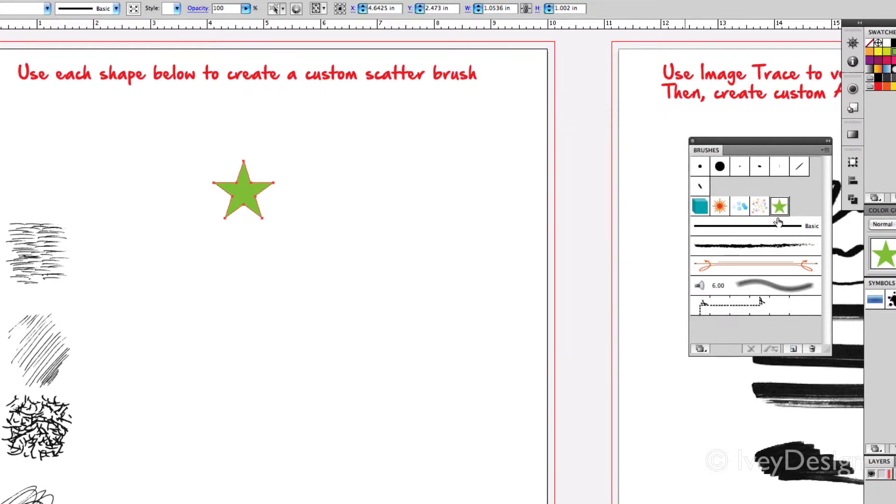
# Paint a curved stroke about 7.2 in wide and 5.5 in high with the custom star brush and remove its fill
pyautogui.click(428, 217)
pyautogui.press('b')
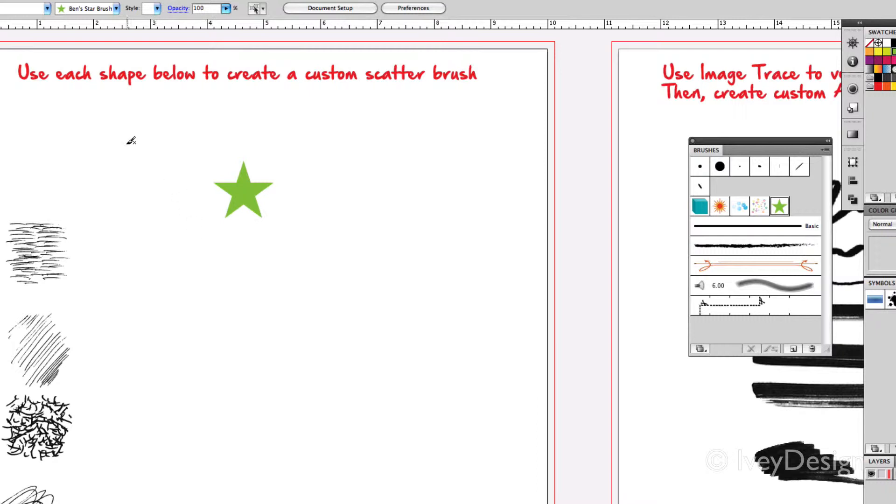
pyautogui.moveTo(120, 130)
pyautogui.mouseDown()
pyautogui.moveTo(159, 252)
pyautogui.moveTo(495, 377)
pyautogui.moveTo(526, 441)
pyautogui.mouseUp()
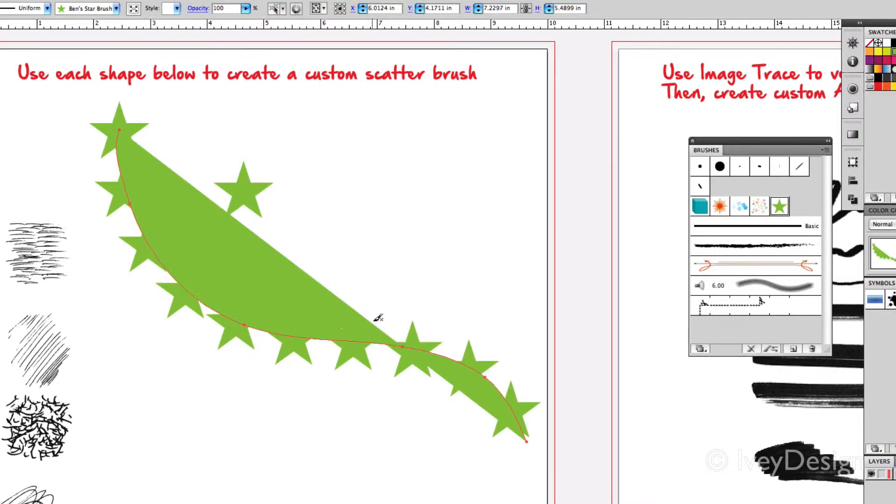
pyautogui.press('/')
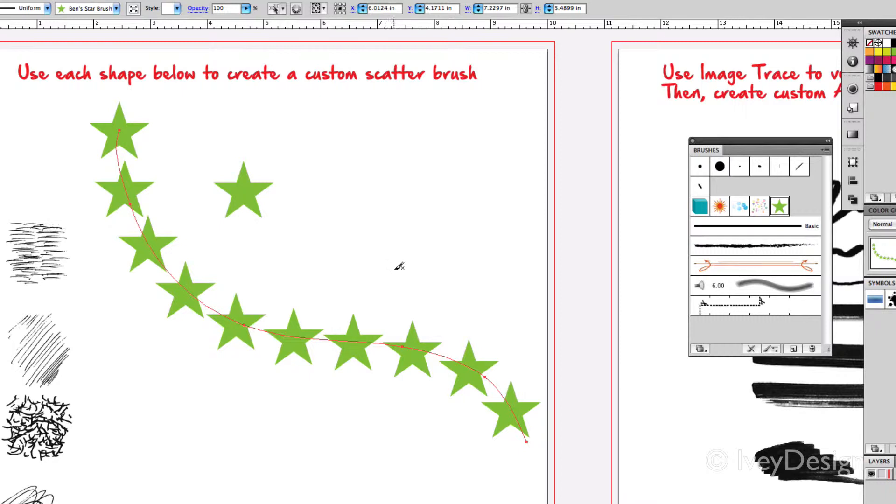
# Edit the custom star brush's options with preview so its size varies randomly from 37% to 100%
pyautogui.doubleClick(780, 207)
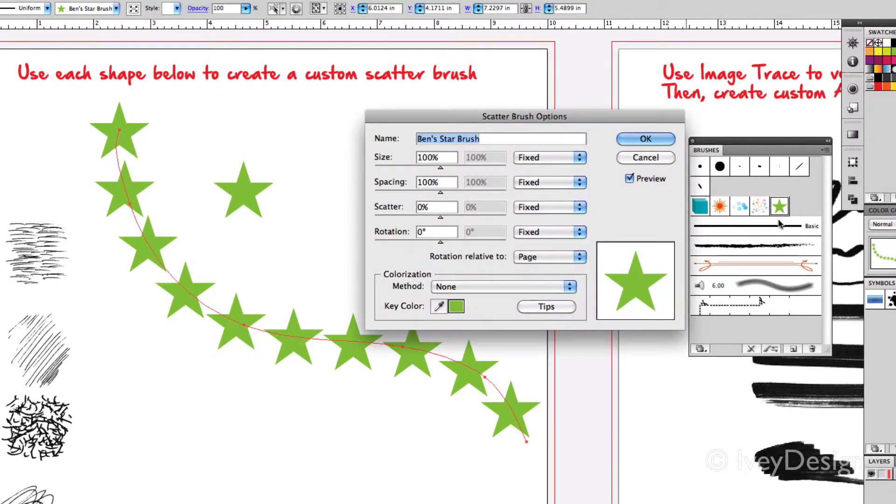
pyautogui.moveTo(517, 123); pyautogui.dragTo(518, 120)
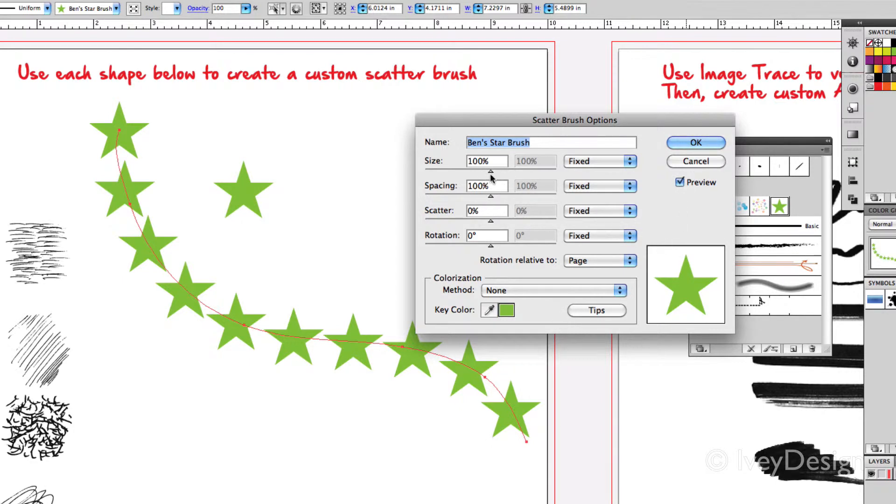
pyautogui.moveTo(490, 171)
pyautogui.mouseDown()
pyautogui.moveTo(456, 176)
pyautogui.moveTo(515, 176)
pyautogui.moveTo(485, 177)
pyautogui.mouseUp()
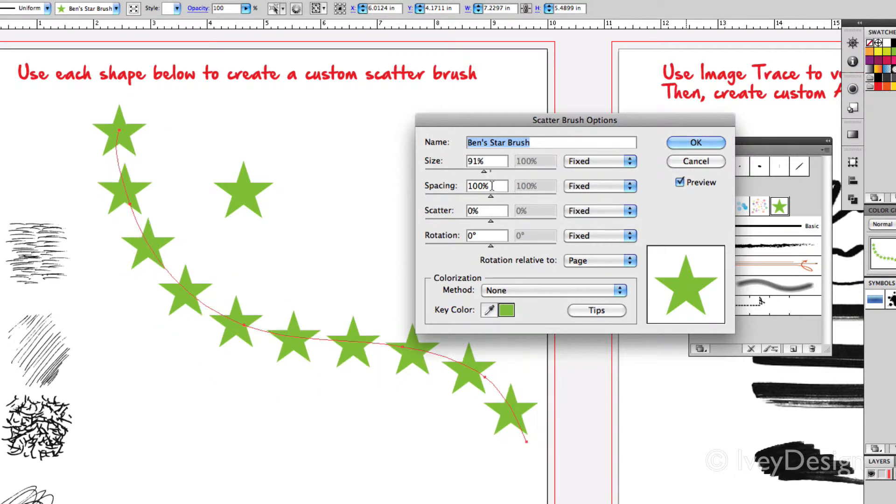
pyautogui.click(584, 162)
pyautogui.click(584, 171)
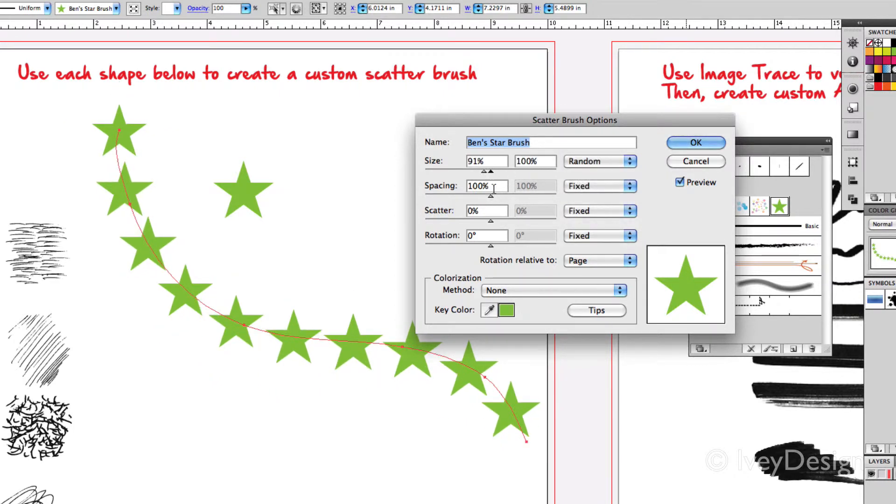
pyautogui.moveTo(486, 174); pyautogui.dragTo(456, 176)
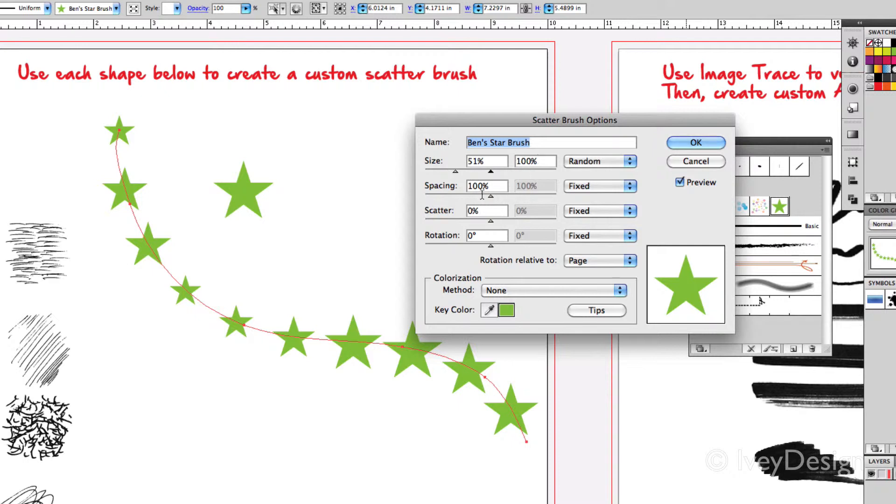
pyautogui.moveTo(452, 174); pyautogui.dragTo(450, 173)
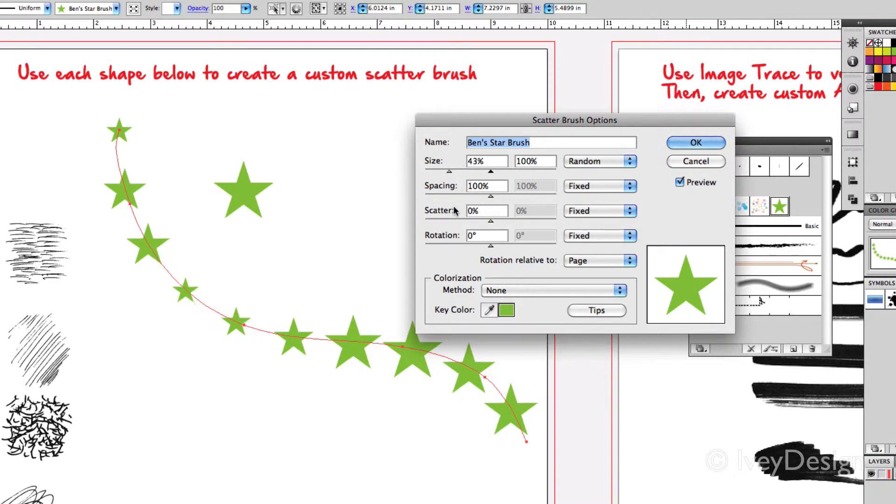
pyautogui.click(577, 164)
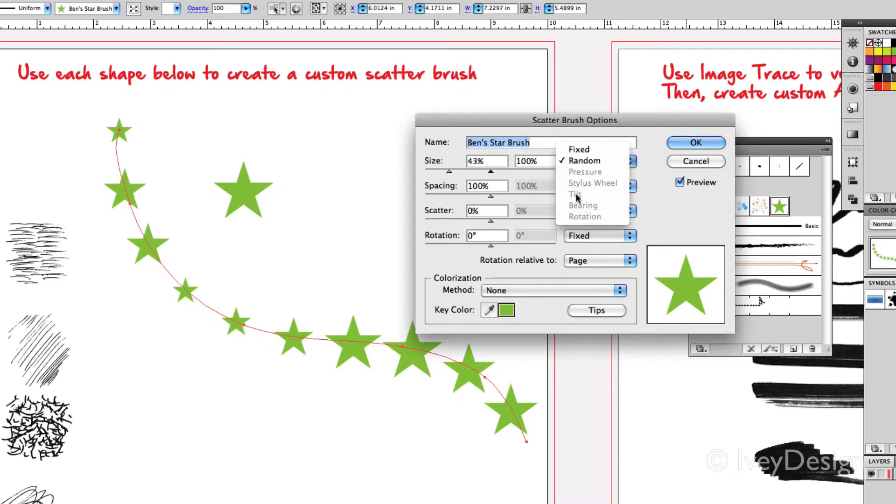
pyautogui.click(648, 209)
pyautogui.moveTo(447, 174); pyautogui.dragTo(446, 173)
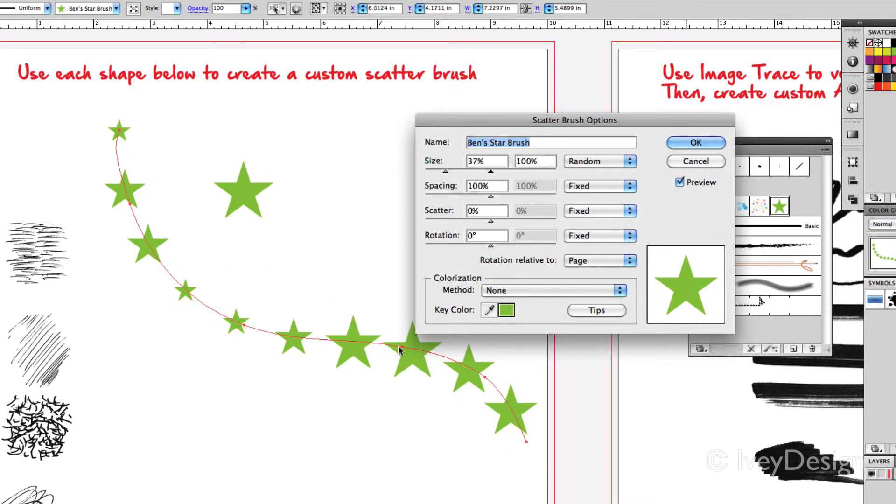
# Lower the star brush's maximum size to 96%, and randomize spacing from 61% to 100% and scatter between 60% and −76%
pyautogui.moveTo(490, 174); pyautogui.dragTo(463, 197)
pyautogui.click(597, 186)
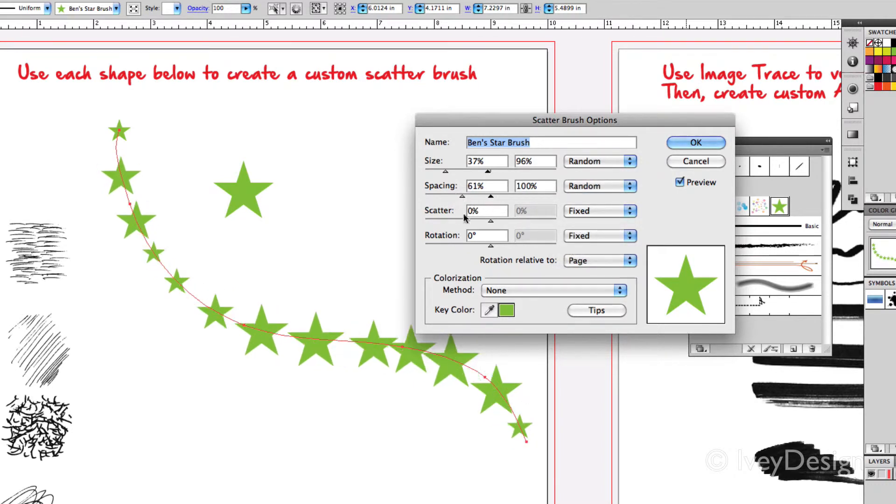
pyautogui.moveTo(490, 226)
pyautogui.mouseDown()
pyautogui.moveTo(468, 220)
pyautogui.moveTo(503, 223)
pyautogui.mouseUp()
pyautogui.click(602, 211)
pyautogui.click(588, 220)
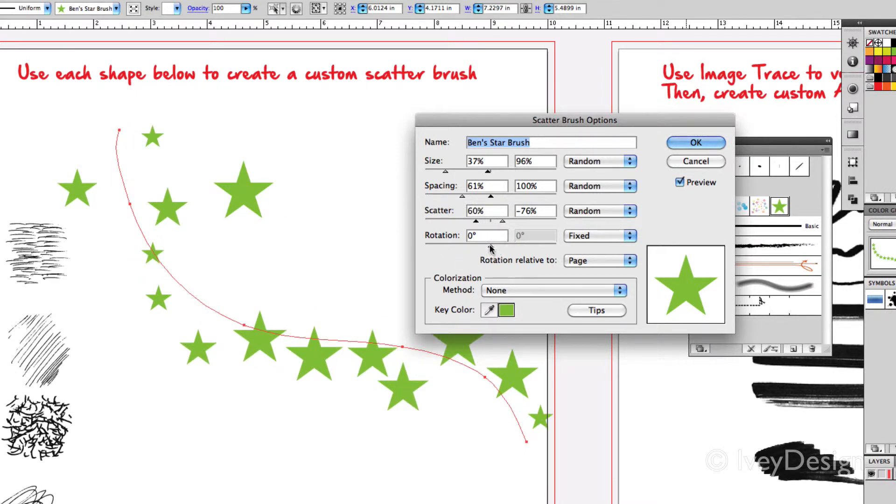
# Set the star brush's rotation to Random between −65° and 15° and apply the option changes to existing strokes
pyautogui.moveTo(490, 247)
pyautogui.mouseDown()
pyautogui.moveTo(477, 245)
pyautogui.moveTo(490, 246)
pyautogui.mouseUp()
pyautogui.click(587, 237)
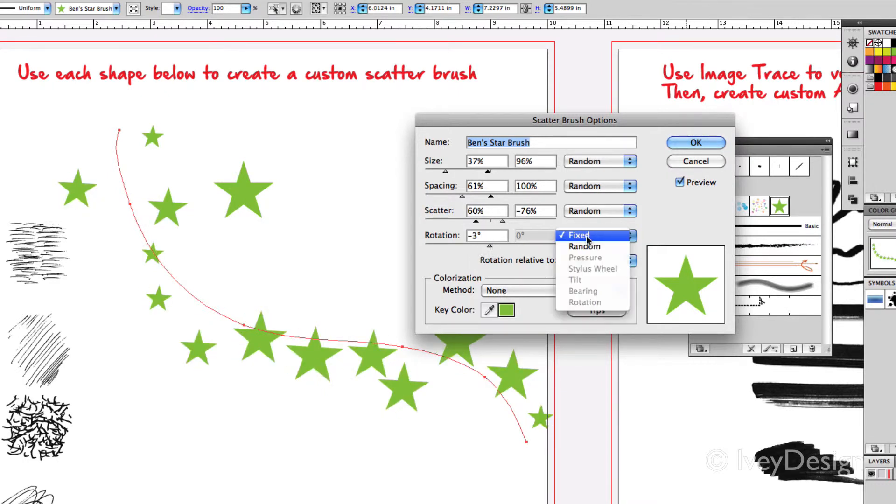
pyautogui.click(585, 247)
pyautogui.moveTo(490, 247); pyautogui.dragTo(467, 247)
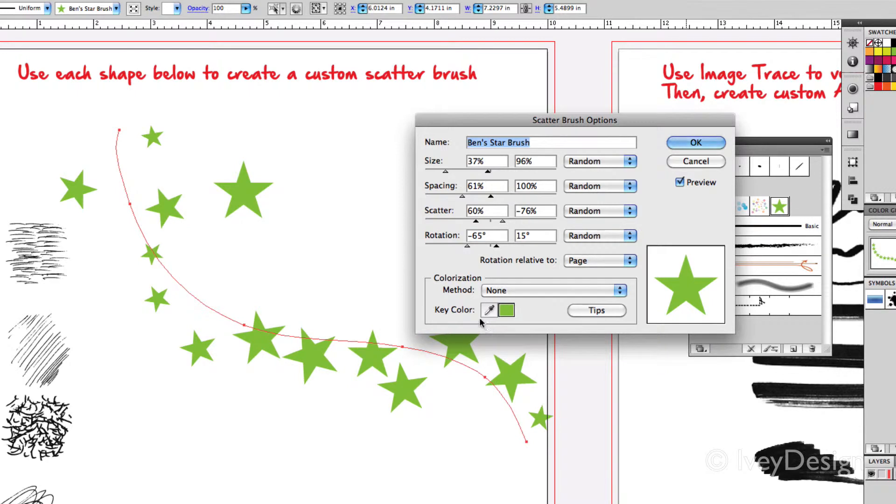
pyautogui.click(682, 146)
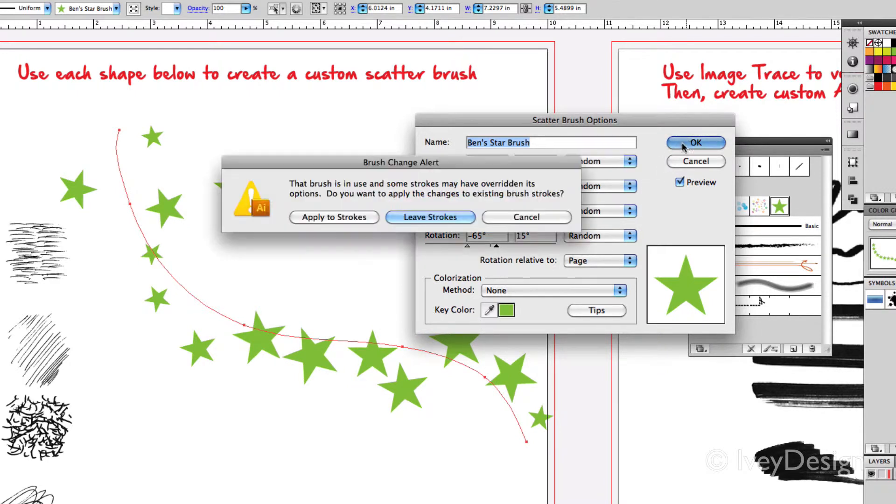
pyautogui.click(339, 218)
# Delete the curved test stroke and paint several overlapping star strokes down the scatter brush artboard
pyautogui.press('super+minus')
pyautogui.press('super+minus')
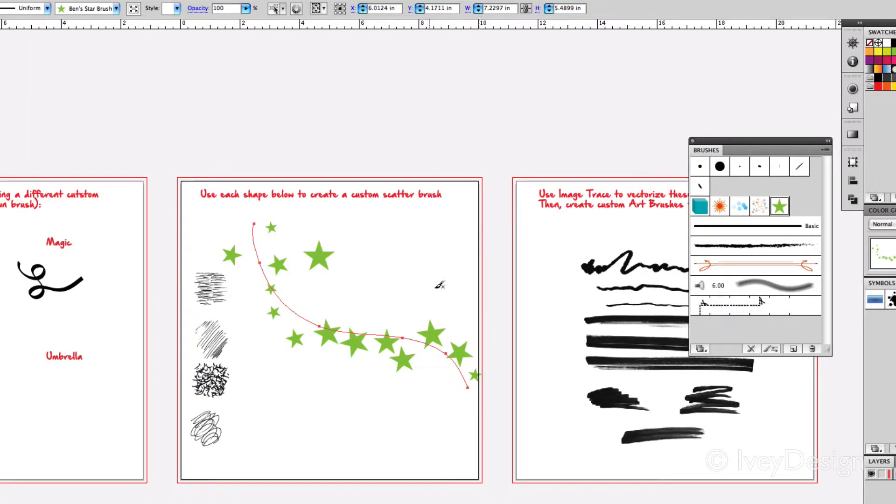
pyautogui.press('Delete')
pyautogui.moveTo(384, 246); pyautogui.dragTo(384, 415)
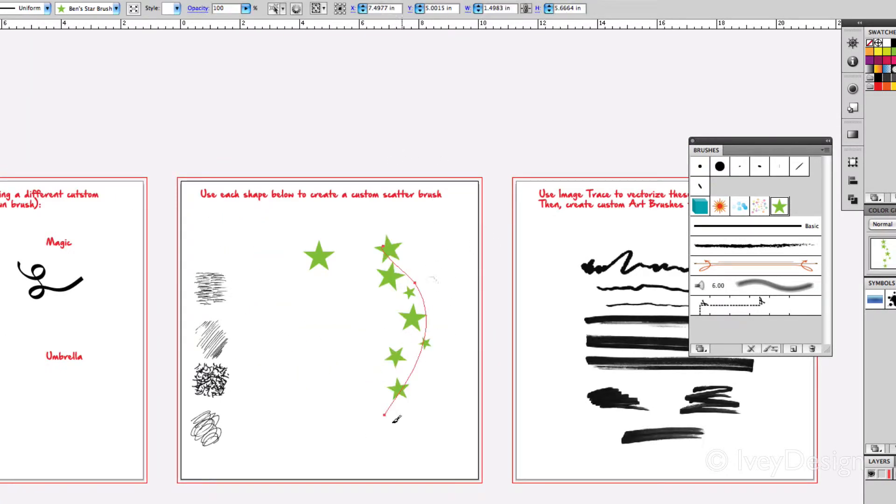
pyautogui.moveTo(429, 276); pyautogui.dragTo(386, 430)
pyautogui.moveTo(388, 342); pyautogui.dragTo(320, 392)
pyautogui.moveTo(396, 282); pyautogui.dragTo(324, 356)
pyautogui.moveTo(424, 251); pyautogui.dragTo(321, 416)
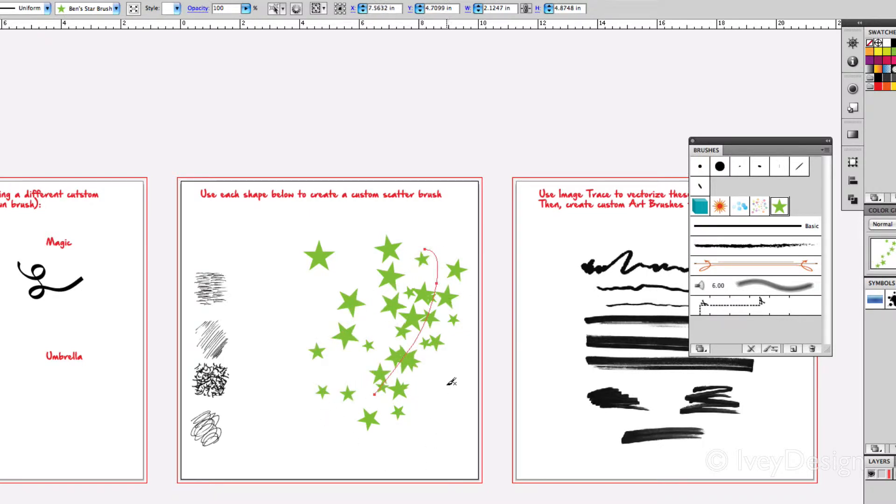
# Deselect the artwork, set the stroke color to the red swatch and paint more strokes with the star brush
pyautogui.press('super+shift+a')
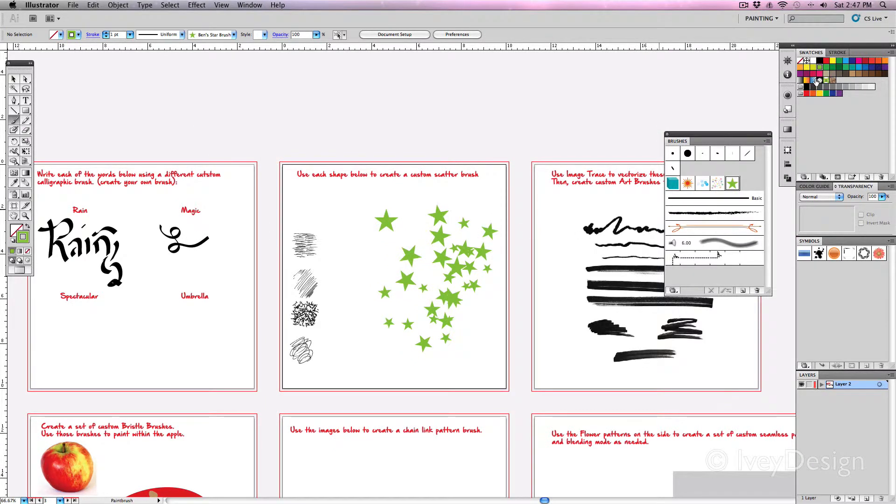
pyautogui.click(826, 61)
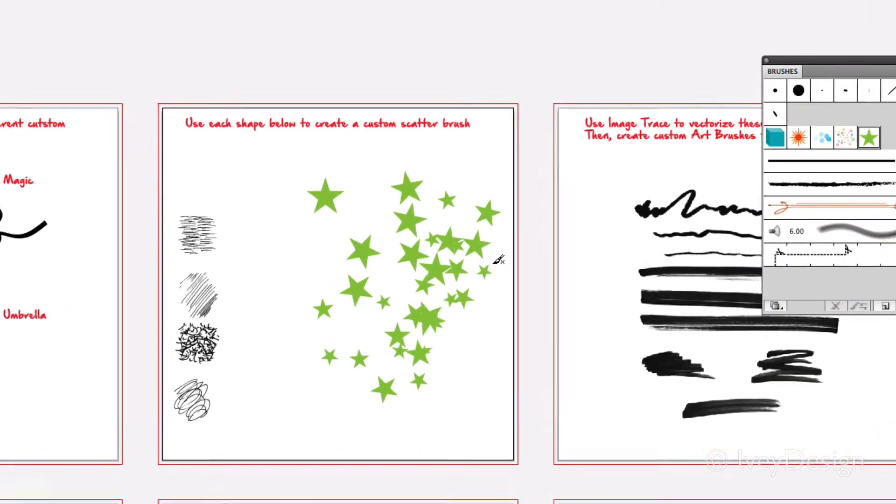
pyautogui.moveTo(288, 252)
pyautogui.mouseDown()
pyautogui.moveTo(345, 361)
pyautogui.moveTo(382, 319)
pyautogui.moveTo(408, 232)
pyautogui.mouseUp()
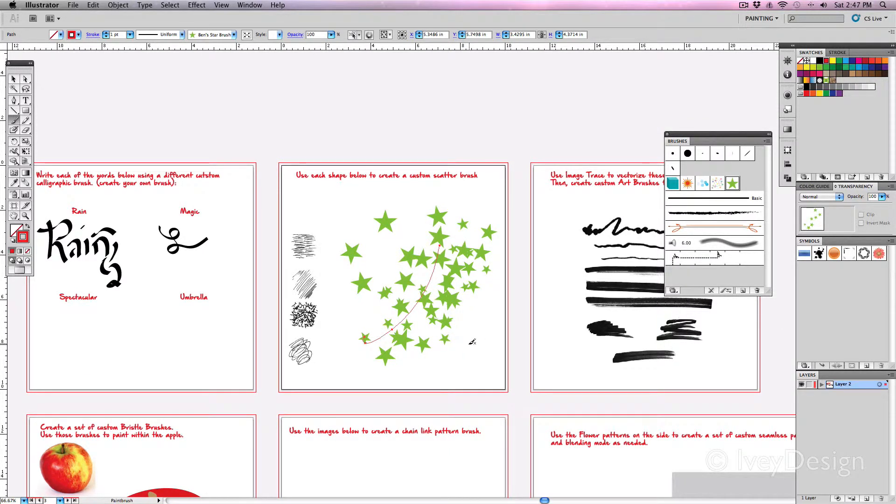
pyautogui.moveTo(476, 349); pyautogui.dragTo(379, 267)
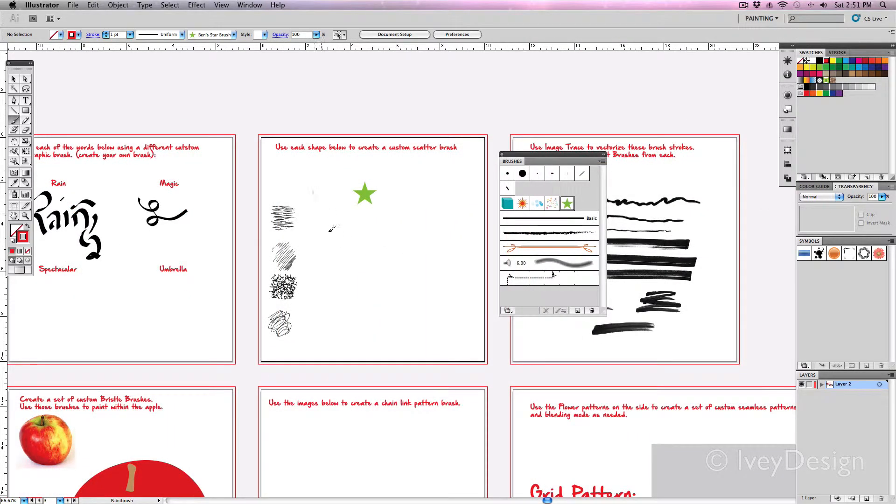
# Paint a curved star stroke about 5.8 by 4.7 in and set the brush's colorization to Hue Shift, applying it to existing strokes
pyautogui.moveTo(314, 192)
pyautogui.mouseDown()
pyautogui.moveTo(440, 261)
pyautogui.moveTo(443, 278)
pyautogui.mouseUp()
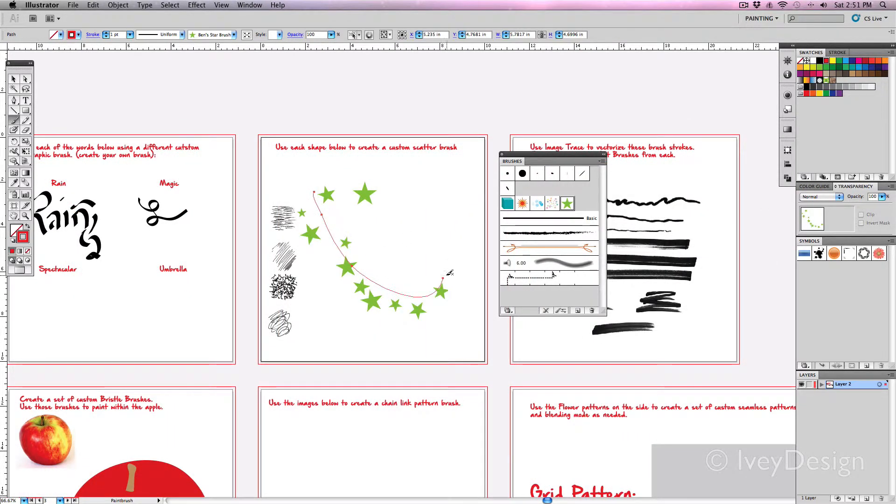
pyautogui.doubleClick(567, 204)
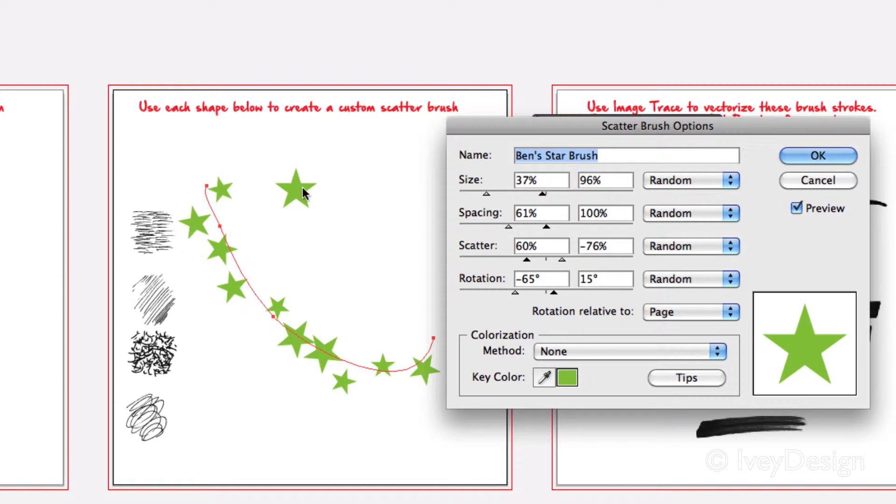
pyautogui.click(581, 351)
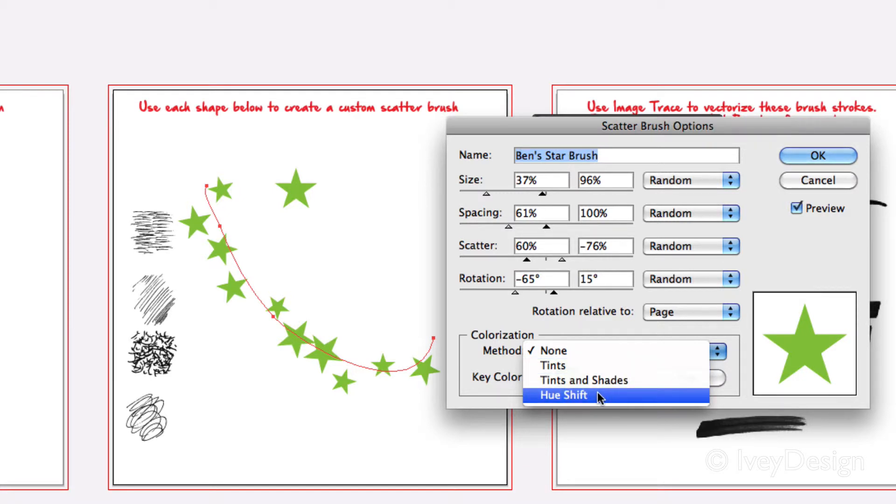
pyautogui.click(561, 393)
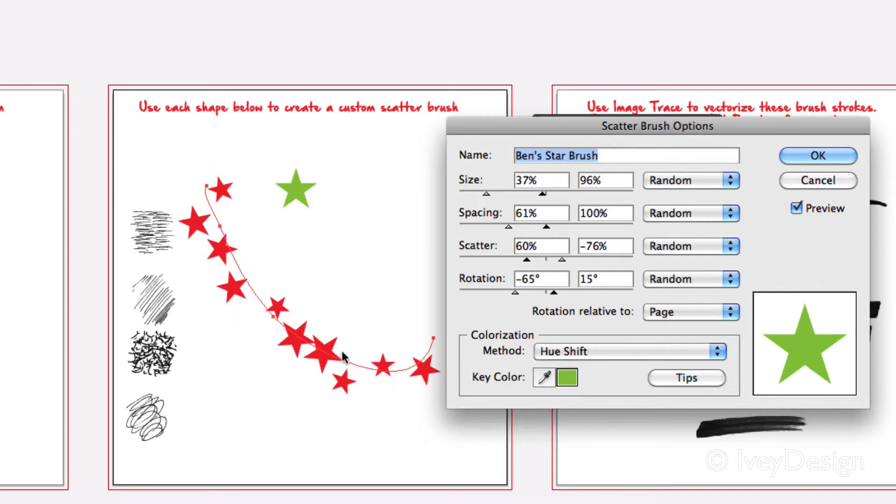
pyautogui.click(805, 158)
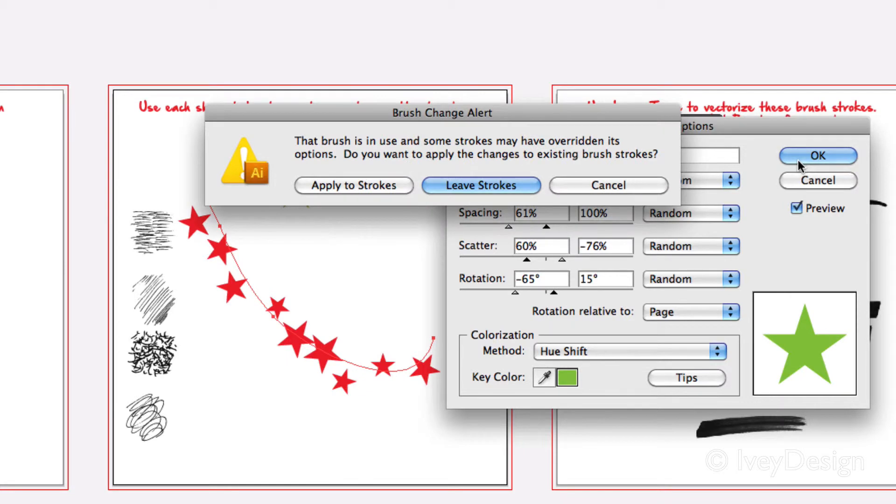
pyautogui.click(335, 186)
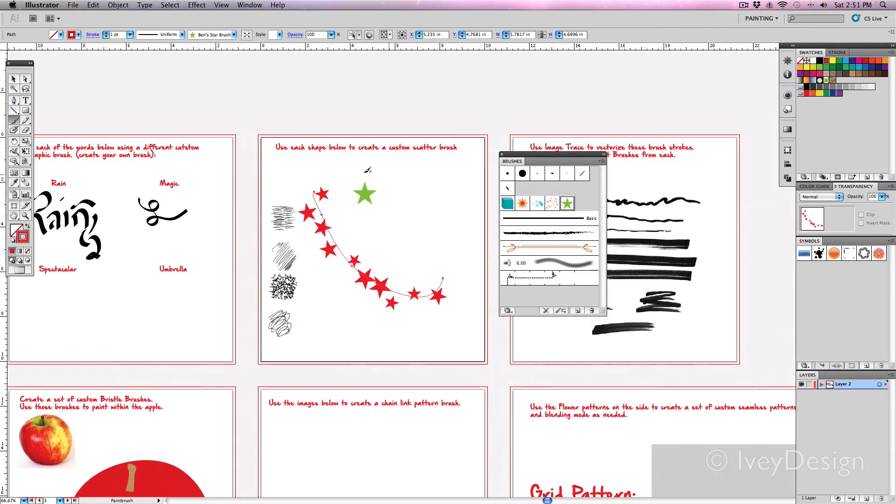
# Paint more red star strokes, and add several blue ones among them using the light blue stroke swatch
pyautogui.moveTo(402, 212)
pyautogui.mouseDown()
pyautogui.moveTo(434, 196)
pyautogui.moveTo(406, 338)
pyautogui.moveTo(369, 228)
pyautogui.mouseUp()
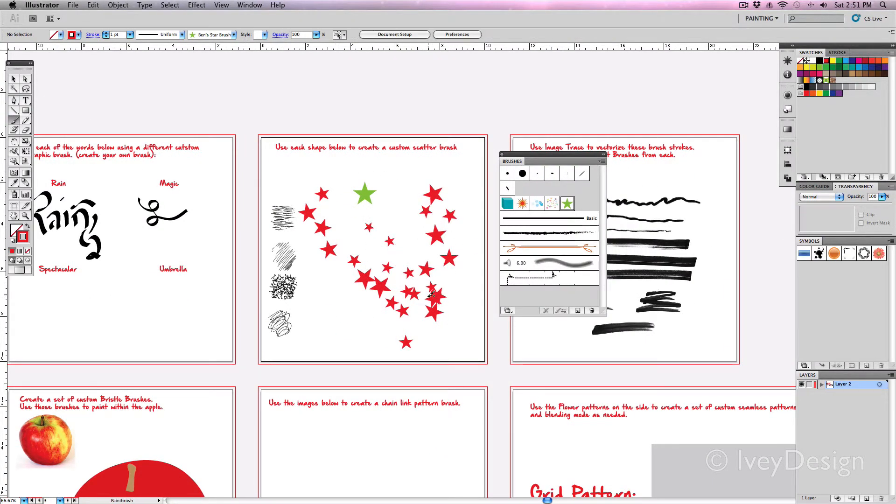
pyautogui.click(846, 61)
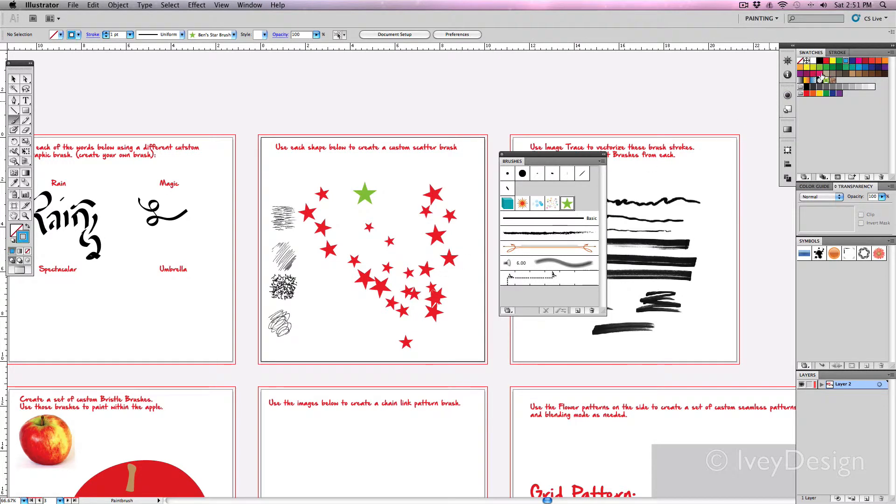
pyautogui.moveTo(419, 216); pyautogui.dragTo(397, 291)
pyautogui.moveTo(347, 236); pyautogui.dragTo(413, 345)
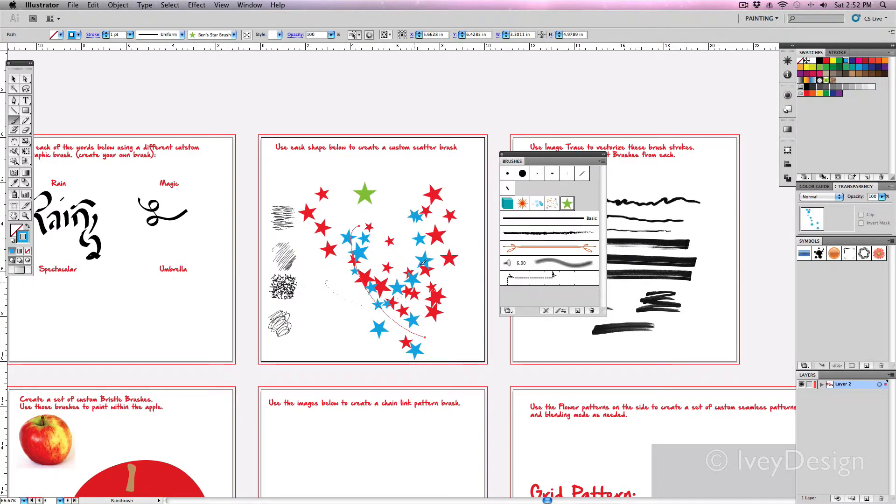
pyautogui.moveTo(326, 280); pyautogui.dragTo(392, 303)
pyautogui.moveTo(383, 261); pyautogui.dragTo(435, 238)
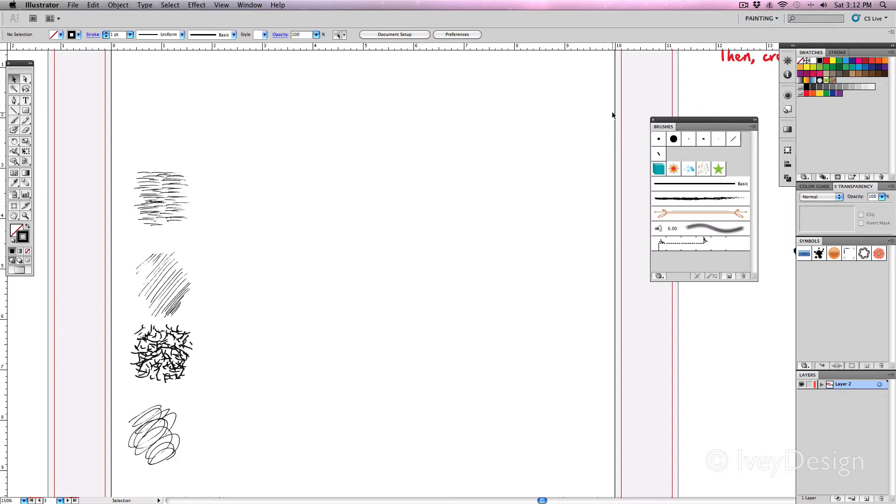
pyautogui.moveTo(120, 156)
pyautogui.mouseDown()
pyautogui.moveTo(182, 237)
pyautogui.moveTo(229, 322)
pyautogui.mouseUp()
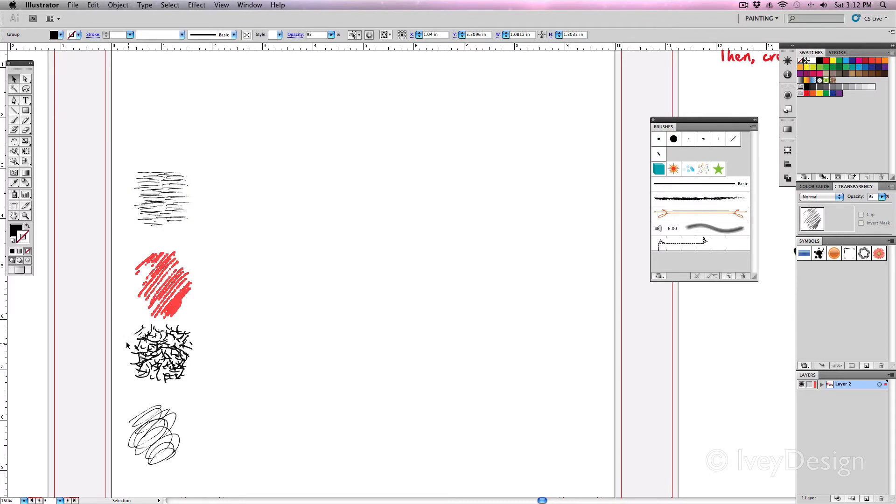
pyautogui.moveTo(127, 346); pyautogui.dragTo(231, 378)
pyautogui.moveTo(136, 405); pyautogui.dragTo(218, 456)
pyautogui.click(269, 488)
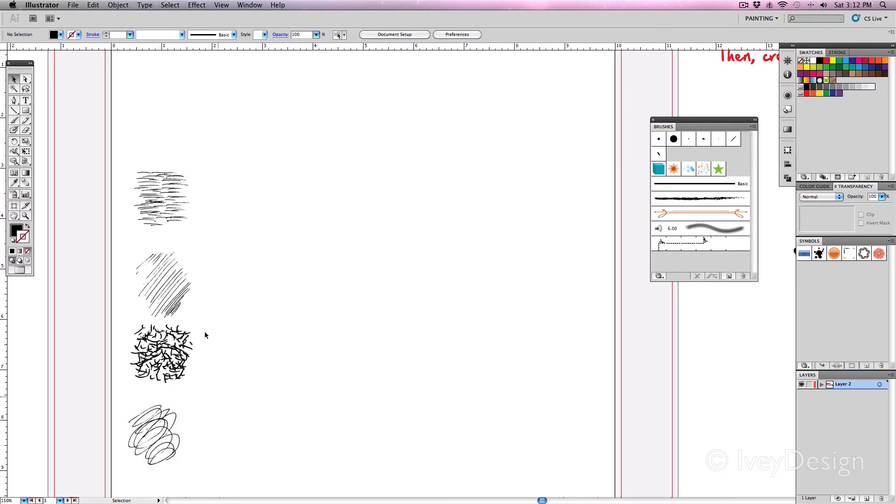
# Create a new scatter brush from the horizontal hatch-line texture using the default options, and deselect the artwork
pyautogui.moveTo(202, 166); pyautogui.dragTo(182, 187)
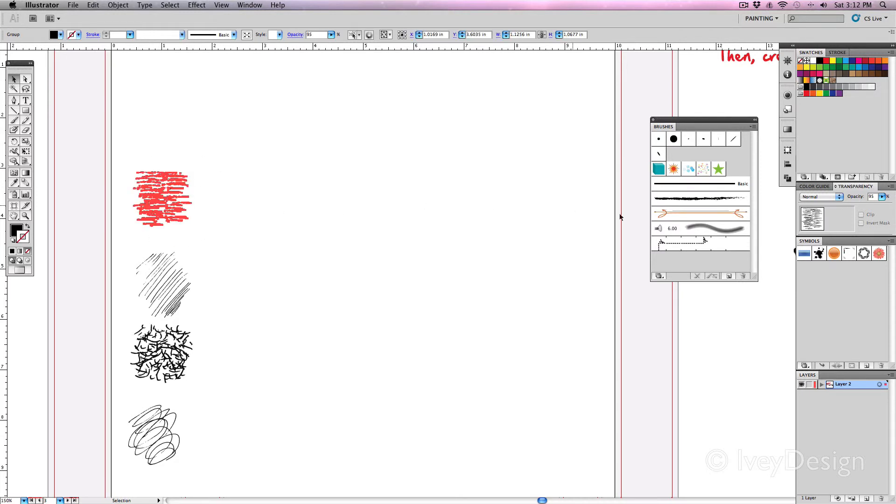
pyautogui.click(728, 277)
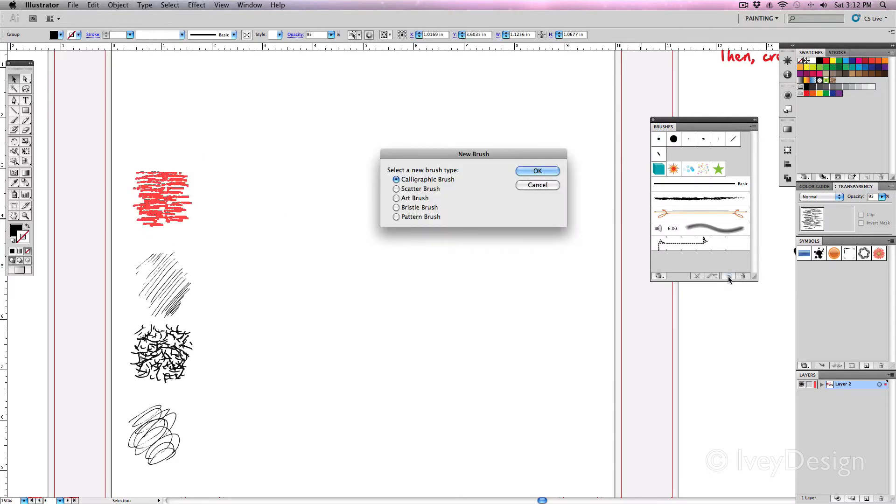
pyautogui.click(430, 189)
pyautogui.click(537, 171)
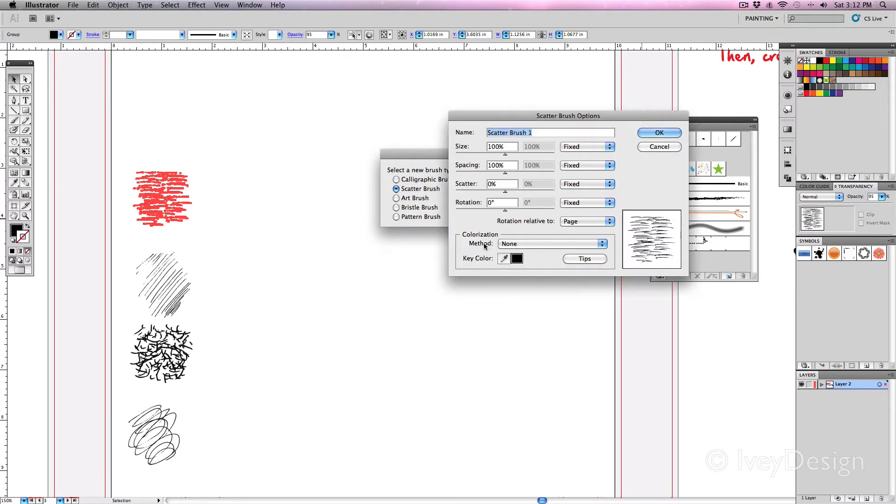
pyautogui.click(654, 133)
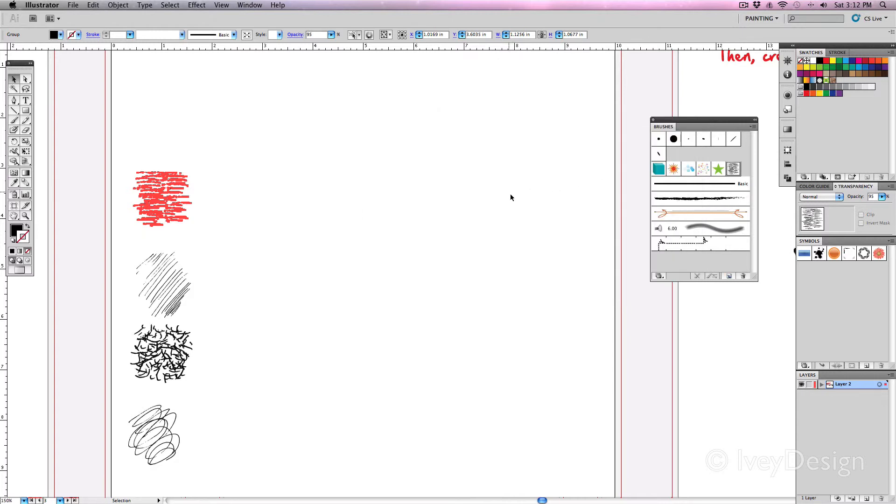
pyautogui.click(438, 189)
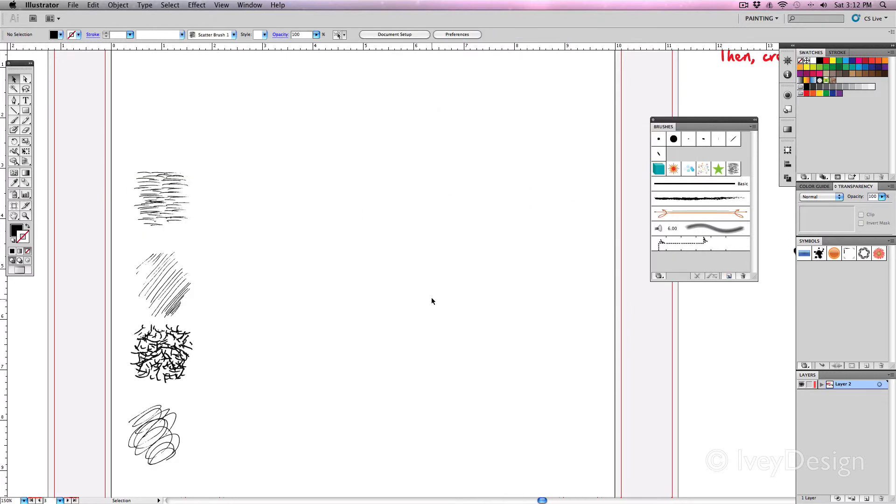
# Swap to a black stroke with no fill and paint a curved stroke about 5.2 by 6.0 in with the hatch scatter brush
pyautogui.click(29, 228)
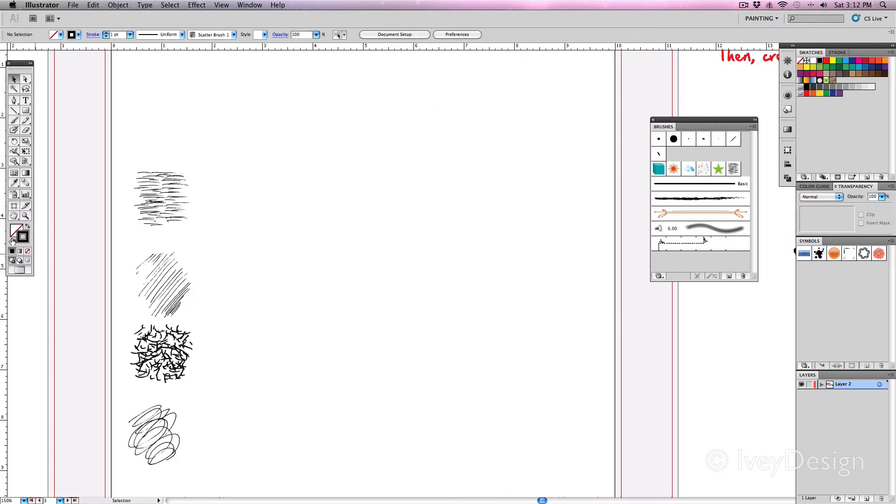
pyautogui.click(734, 172)
pyautogui.click(14, 120)
pyautogui.moveTo(451, 394); pyautogui.dragTo(530, 416)
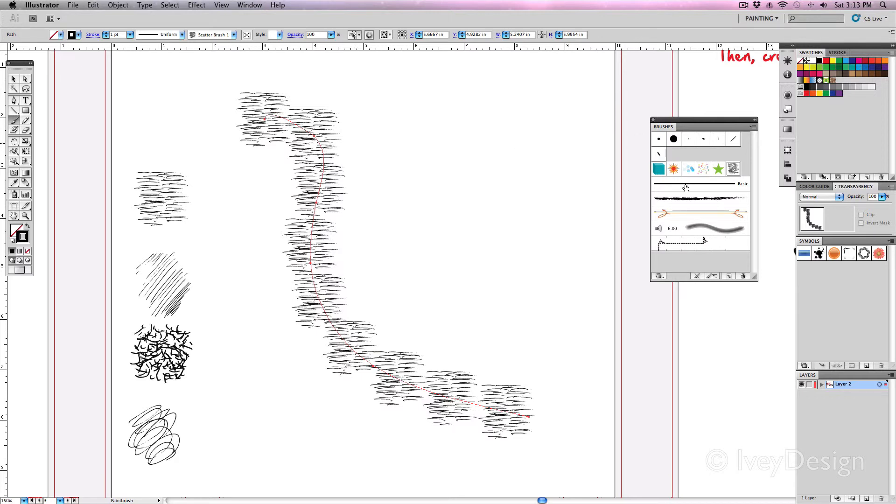
# In the hatch scatter brush's options, set the size to Random from 64% to 100% and the spacing to 65%
pyautogui.doubleClick(734, 172)
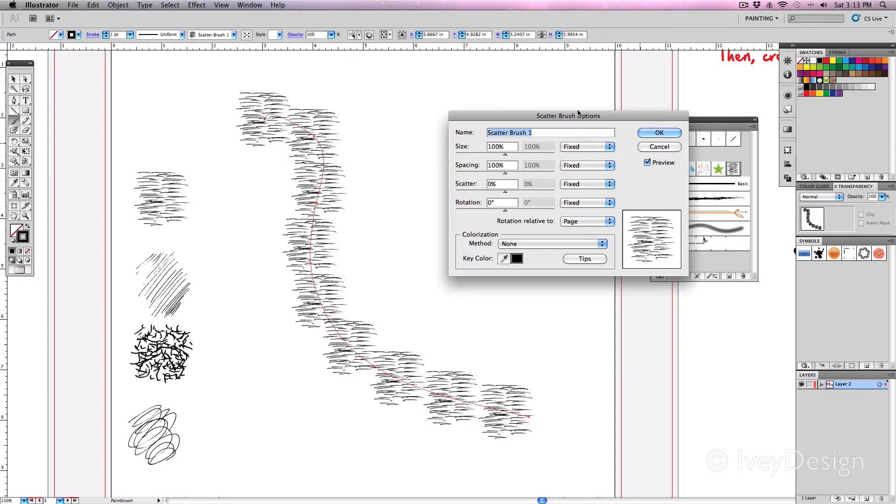
pyautogui.moveTo(579, 116); pyautogui.dragTo(565, 131)
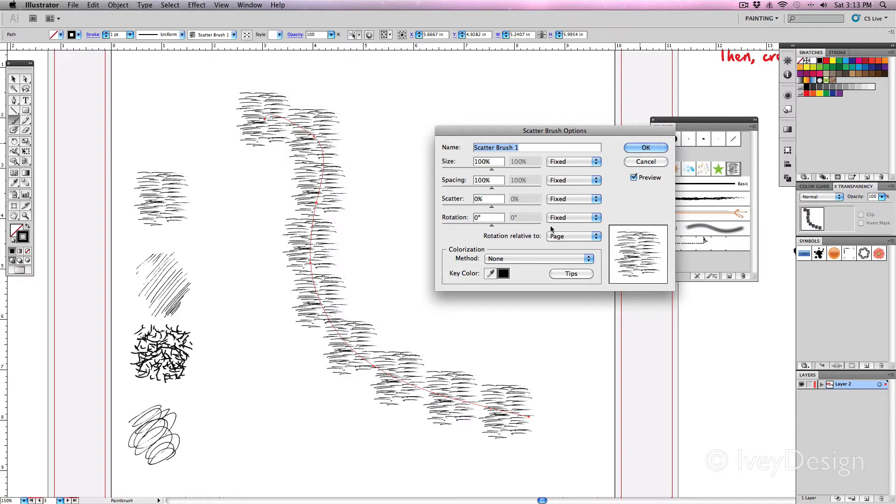
pyautogui.click(579, 163)
pyautogui.click(580, 170)
pyautogui.moveTo(491, 171)
pyautogui.mouseDown()
pyautogui.moveTo(463, 173)
pyautogui.moveTo(483, 190)
pyautogui.moveTo(474, 192)
pyautogui.mouseUp()
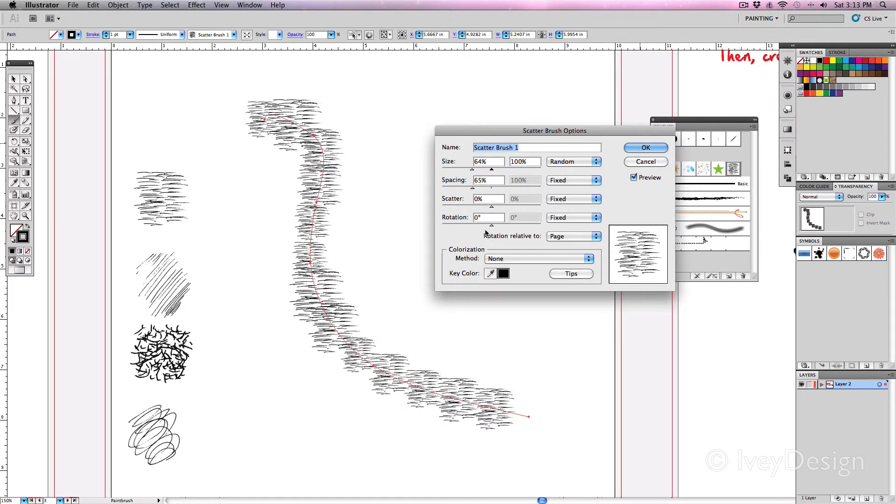
# Set the brush's scatter to Random from -48% to 16% and its rotation to Random from -43° to 93°
pyautogui.click(560, 199)
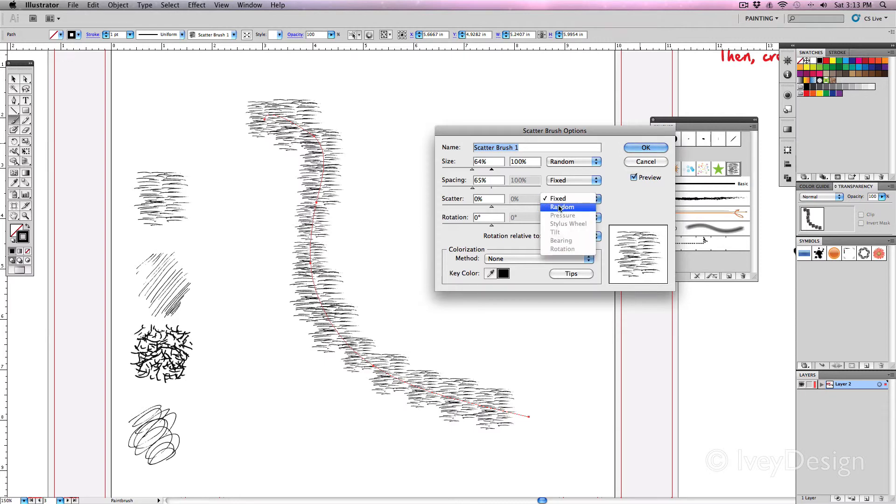
pyautogui.click(495, 210)
pyautogui.moveTo(494, 208)
pyautogui.mouseDown()
pyautogui.moveTo(480, 209)
pyautogui.moveTo(476, 228)
pyautogui.moveTo(517, 228)
pyautogui.moveTo(482, 227)
pyautogui.mouseUp()
pyautogui.click(562, 218)
pyautogui.click(562, 227)
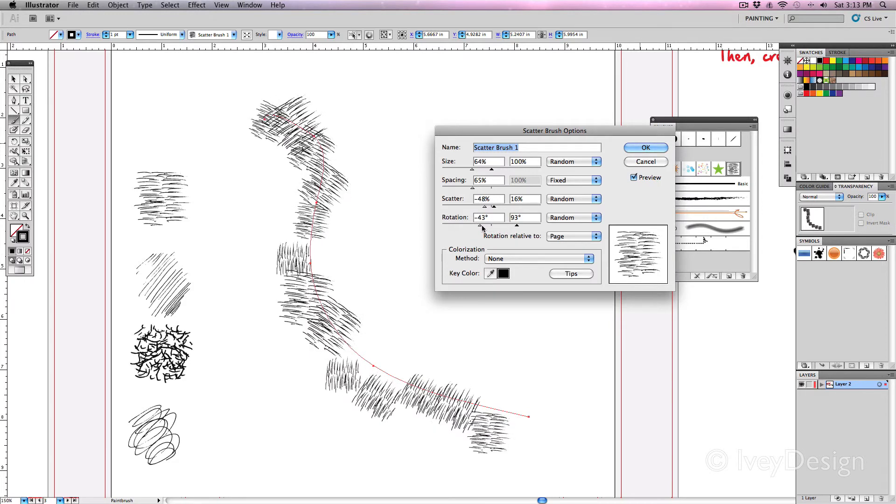
# Set the brush's spacing to 42% and apply the changed options to the existing stroke
pyautogui.moveTo(472, 188); pyautogui.dragTo(463, 189)
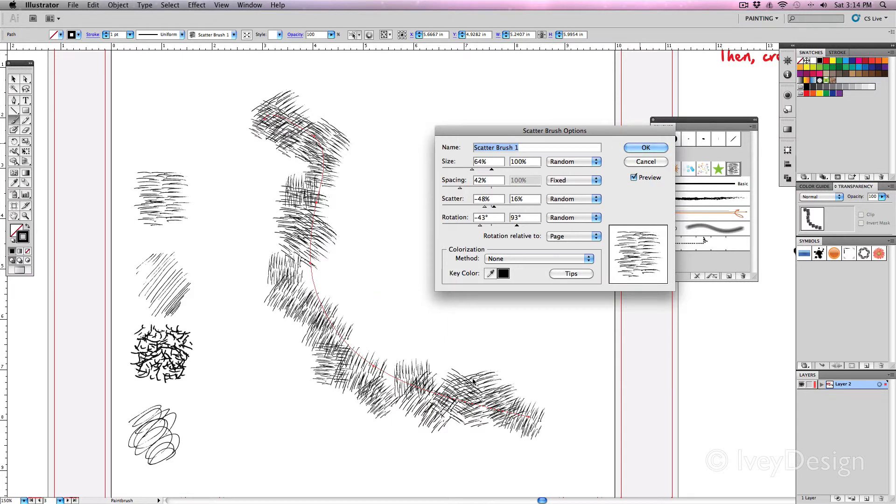
pyautogui.click(640, 149)
pyautogui.click(386, 192)
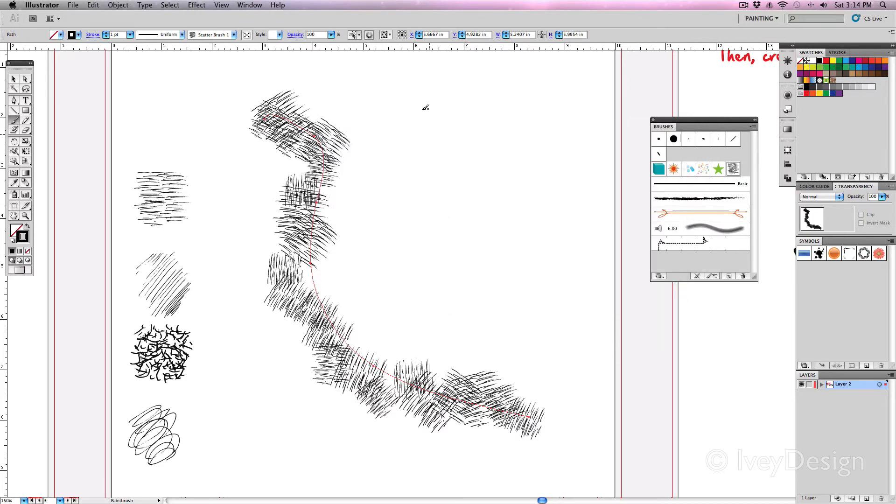
# Paint a dense cluster of overlapping hatch brush strokes to the right of the long curved stroke
pyautogui.moveTo(462, 307); pyautogui.dragTo(464, 308)
pyautogui.moveTo(494, 122); pyautogui.dragTo(466, 285)
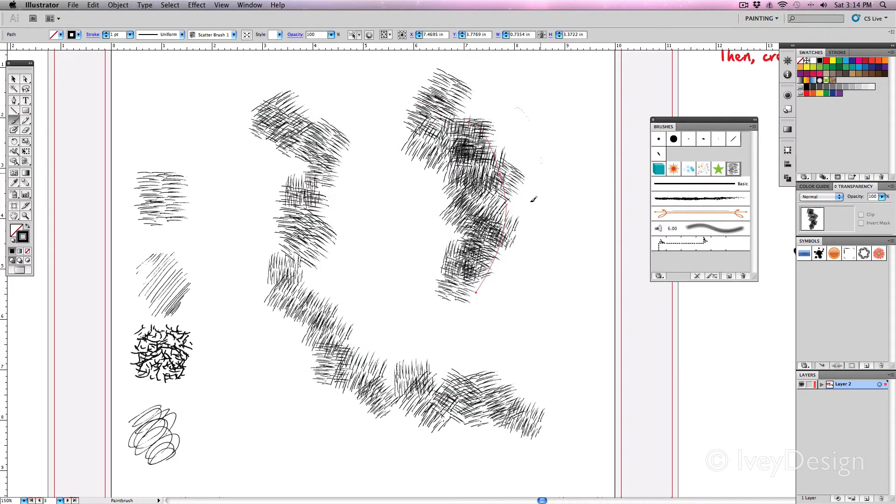
pyautogui.moveTo(516, 108); pyautogui.dragTo(481, 268)
pyautogui.moveTo(394, 156); pyautogui.dragTo(503, 286)
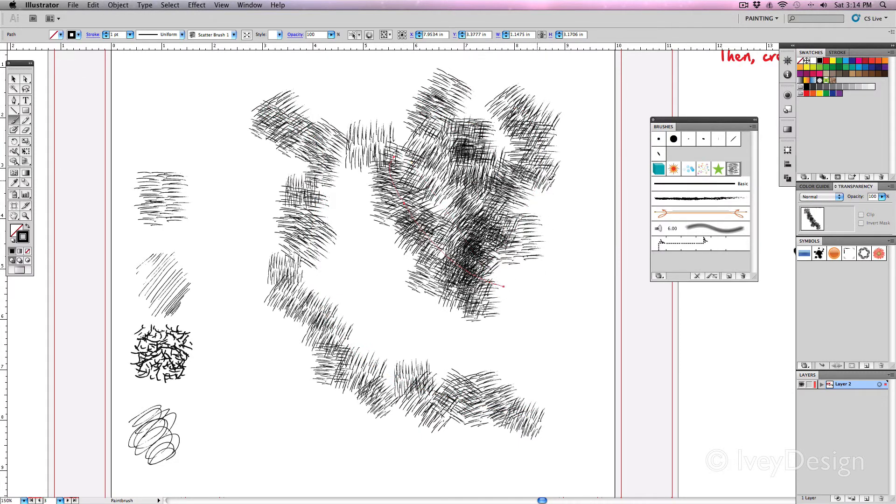
pyautogui.moveTo(567, 208); pyautogui.dragTo(457, 252)
pyautogui.moveTo(518, 274); pyautogui.dragTo(597, 194)
pyautogui.press('super+shift+a')
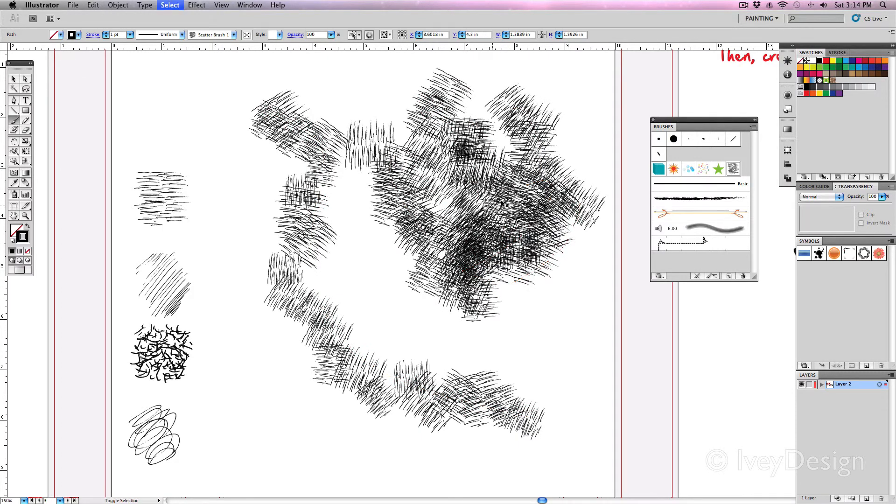
pyautogui.moveTo(420, 174); pyautogui.dragTo(468, 237)
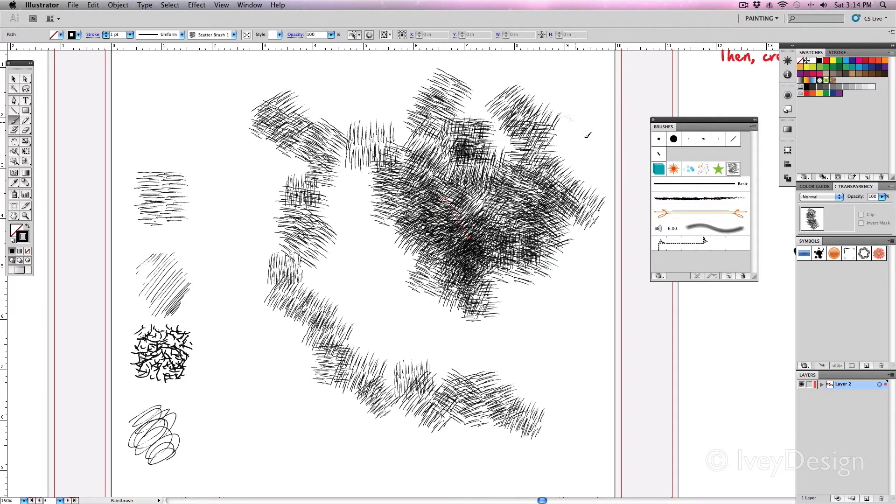
pyautogui.moveTo(586, 163); pyautogui.dragTo(501, 291)
pyautogui.moveTo(382, 246); pyautogui.dragTo(530, 311)
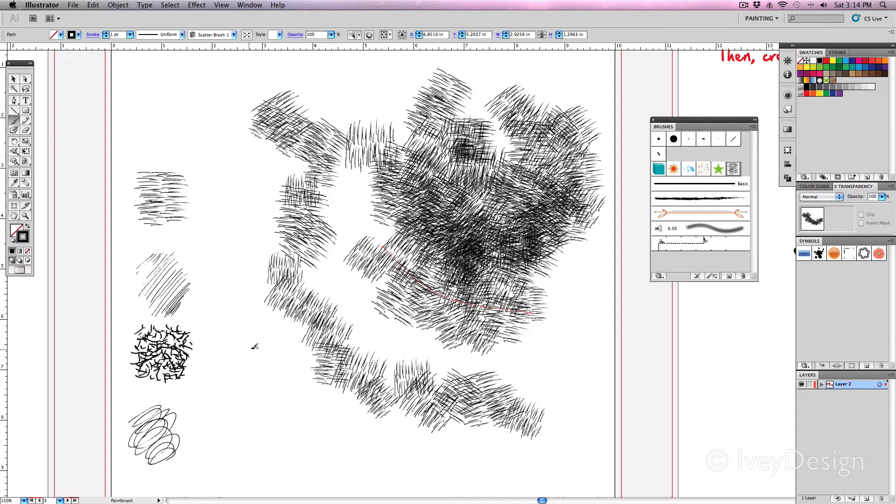
# Select the cluster of overlapping hatch strokes, set its stroke weight to 0.5 pt and deselect it
pyautogui.moveTo(320, 80); pyautogui.dragTo(578, 348)
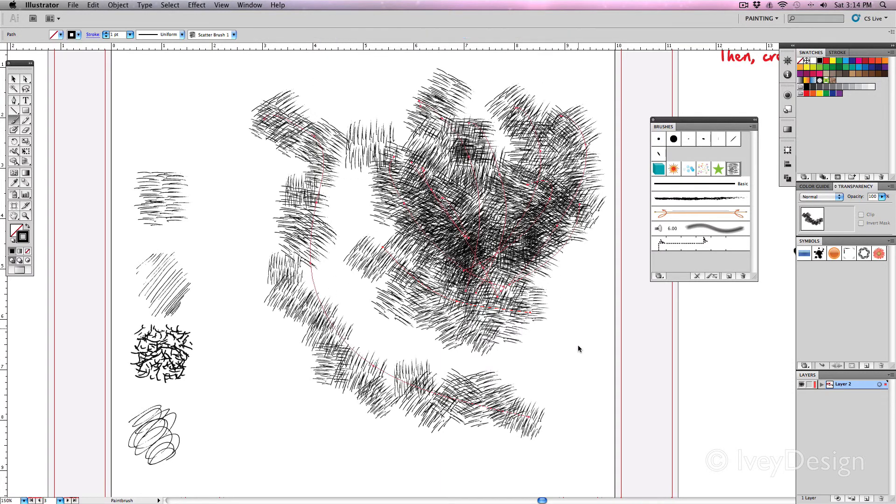
pyautogui.press('super+shift+a')
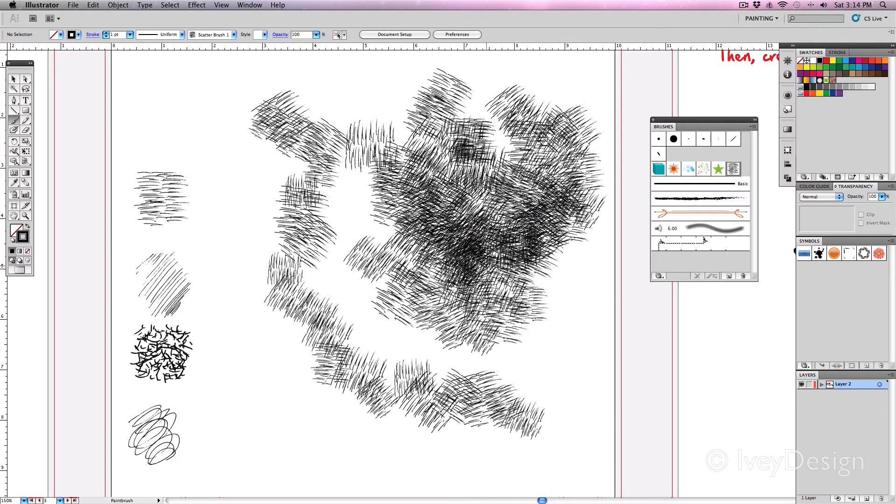
pyautogui.moveTo(346, 89)
pyautogui.mouseDown()
pyautogui.moveTo(441, 263)
pyautogui.moveTo(537, 332)
pyautogui.mouseUp()
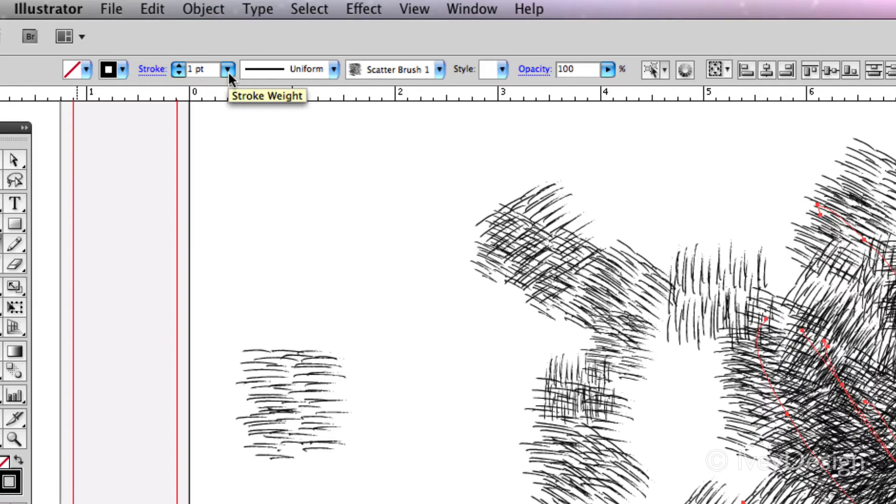
pyautogui.click(227, 70)
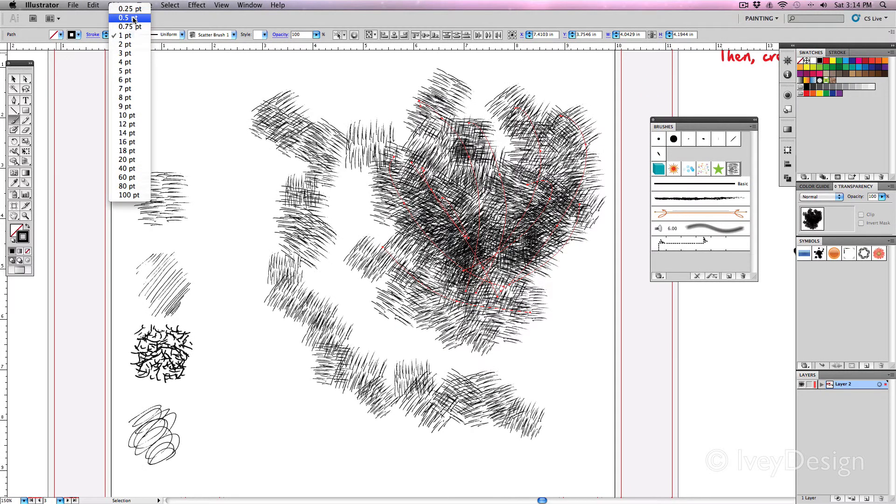
pyautogui.click(134, 19)
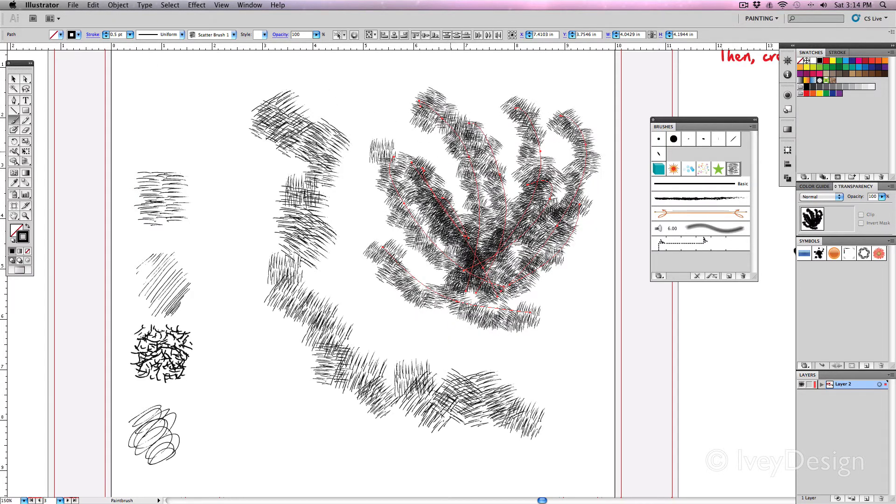
pyautogui.press('super+shift+a')
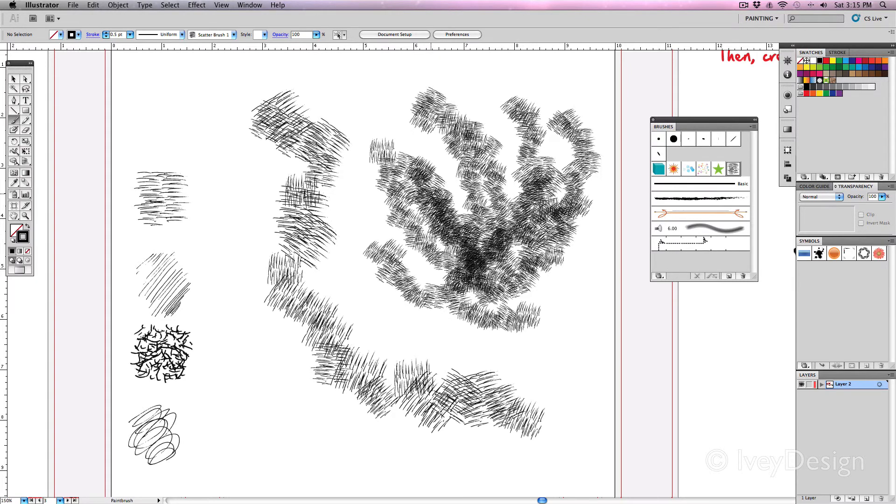
pyautogui.scroll(4, 433, 192)
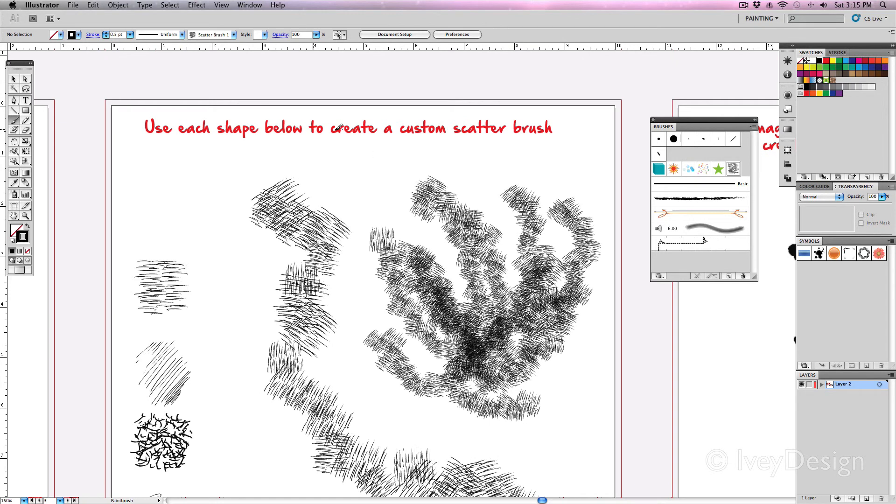
pyautogui.scroll(-4, 439, 143)
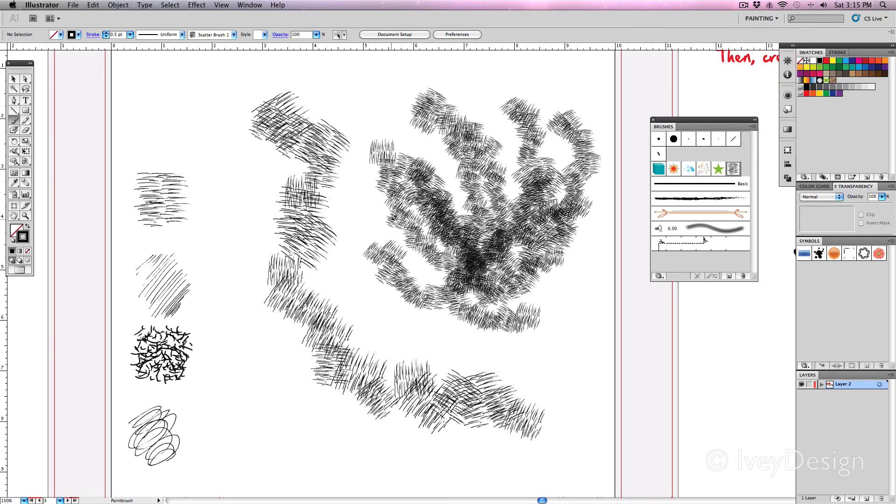
pyautogui.click(743, 5)
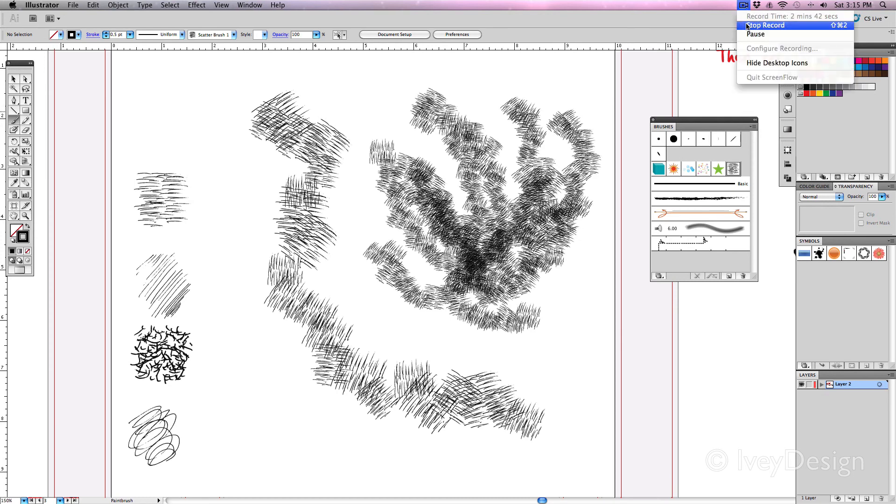